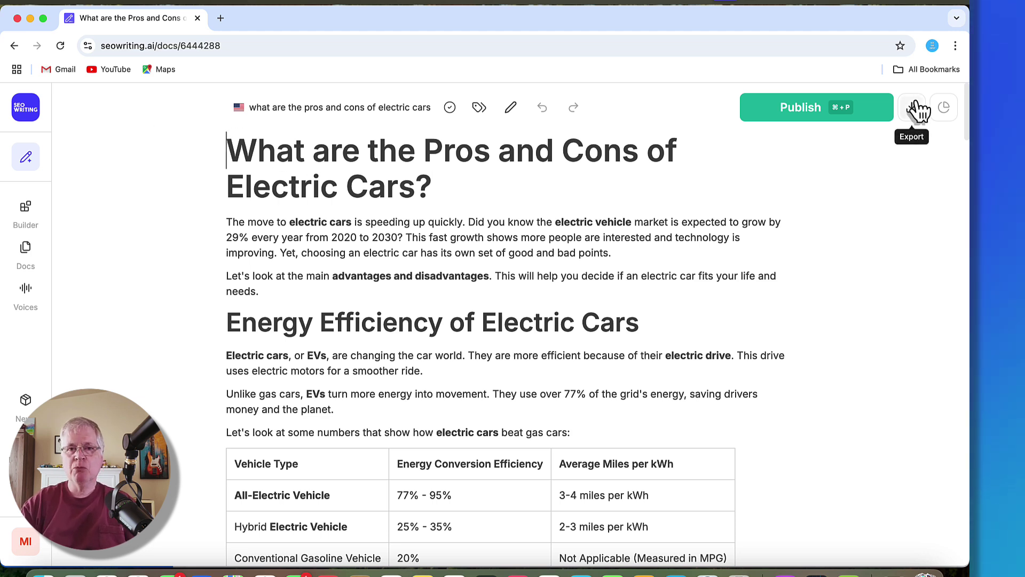
Step: Copy the whole 'What are the Pros and Cons of Electric Cars?' article from SEOwriting.ai's export options
left_click(914, 108)
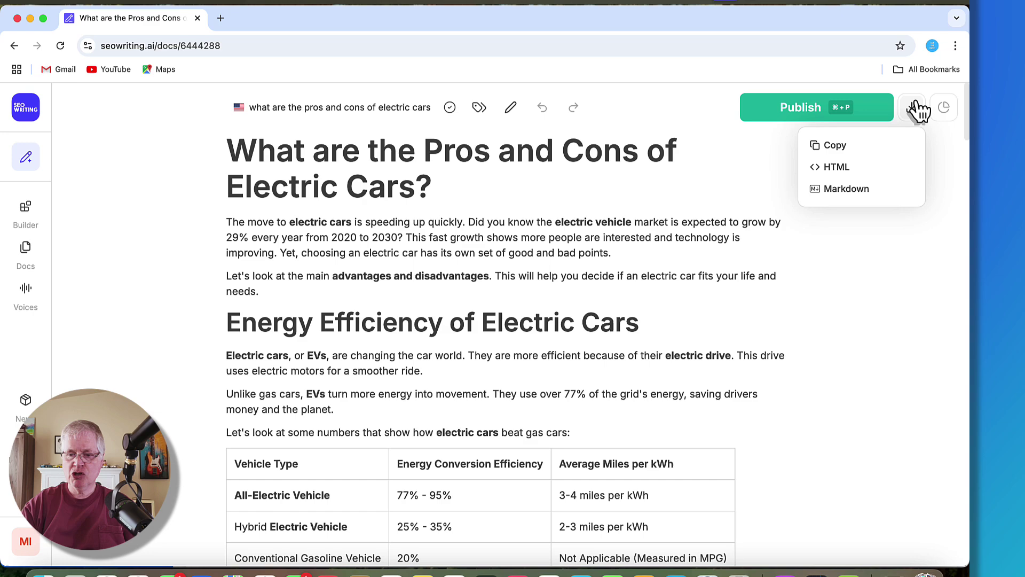
left_click(876, 153)
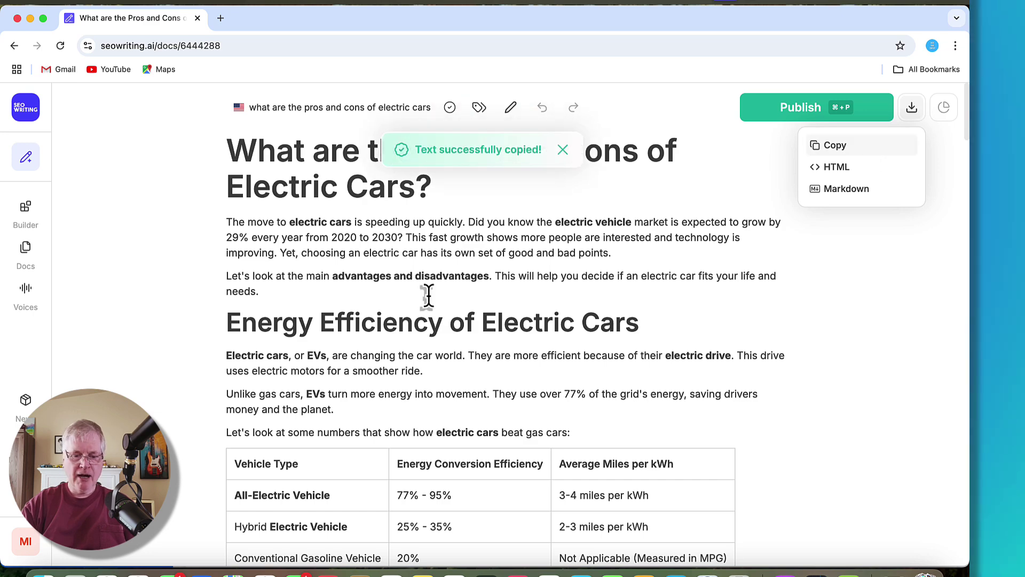
Step: Paste the copied electric-car article into NeuronWriter's empty content editor
left_click(106, 572)
left_click(256, 247)
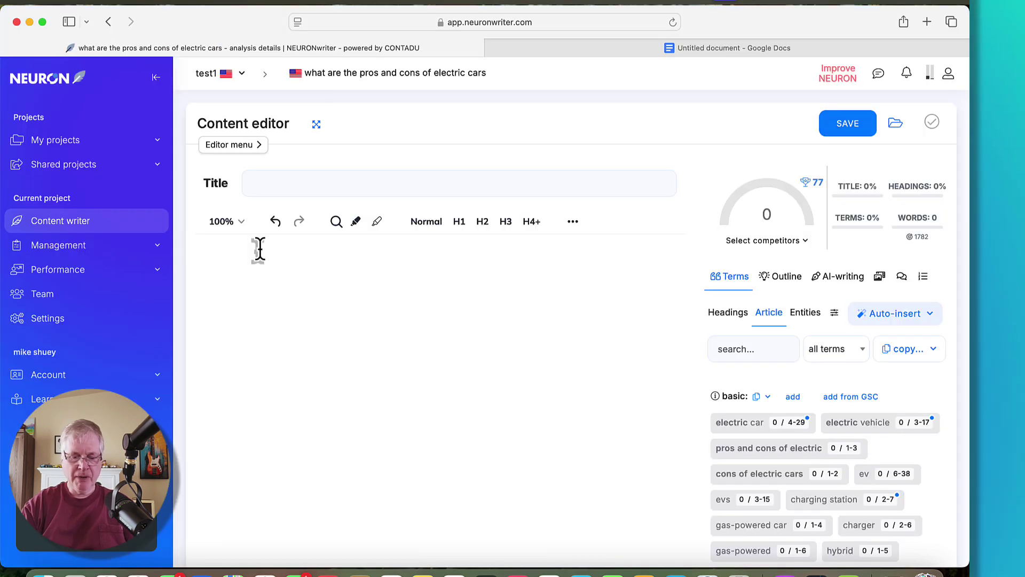
key("super+v")
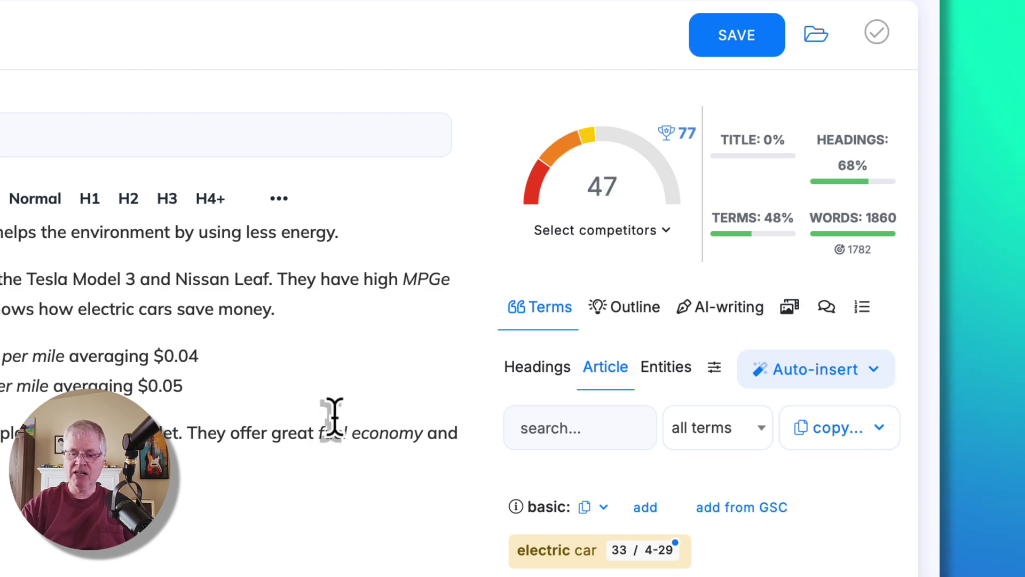
Step: Review term usage in the Terms panel, now at a score of 47 and 1860 words
scroll(874, 468, "down", 4)
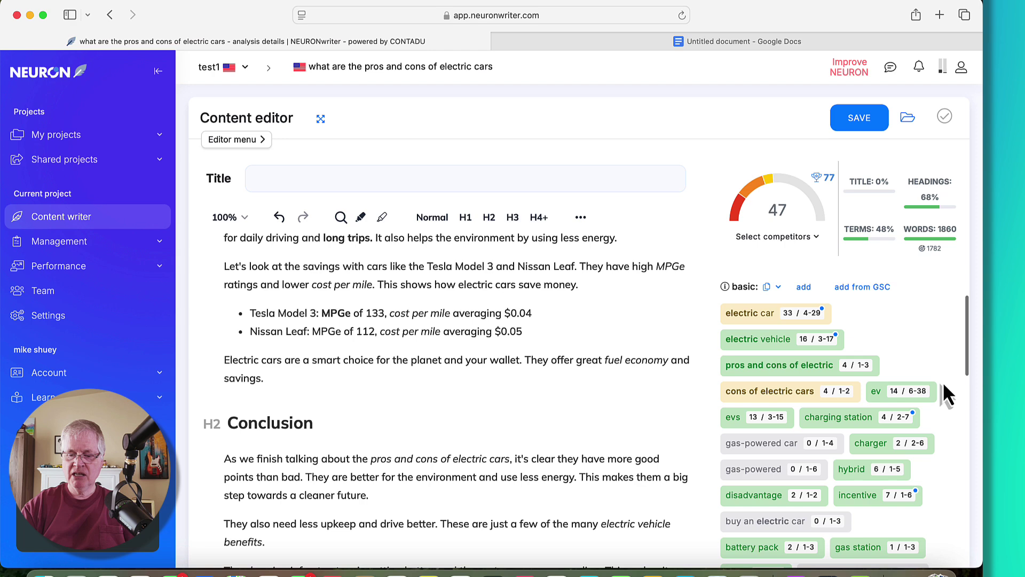
scroll(944, 385, "down", 15)
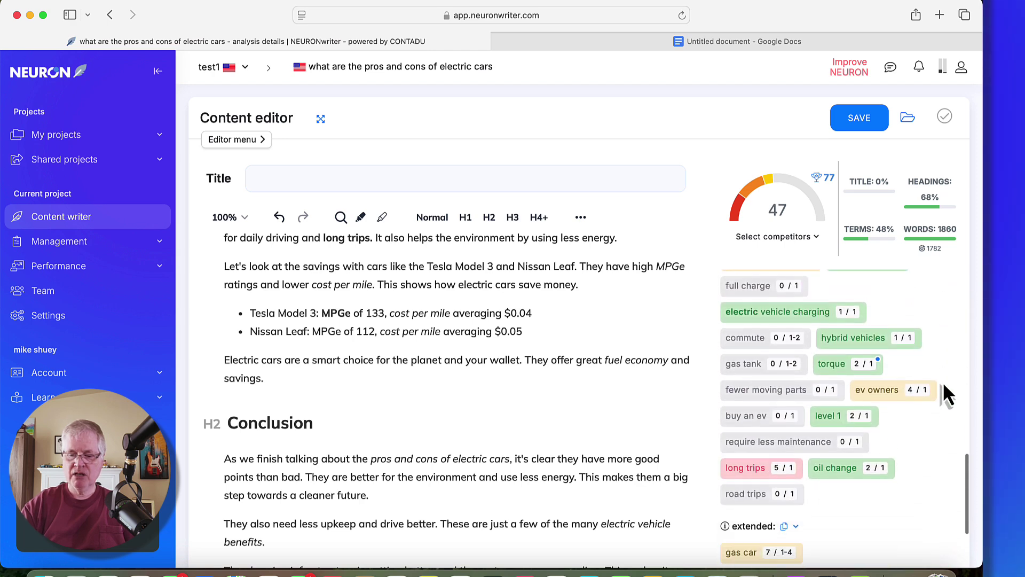
scroll(942, 383, "up", 15)
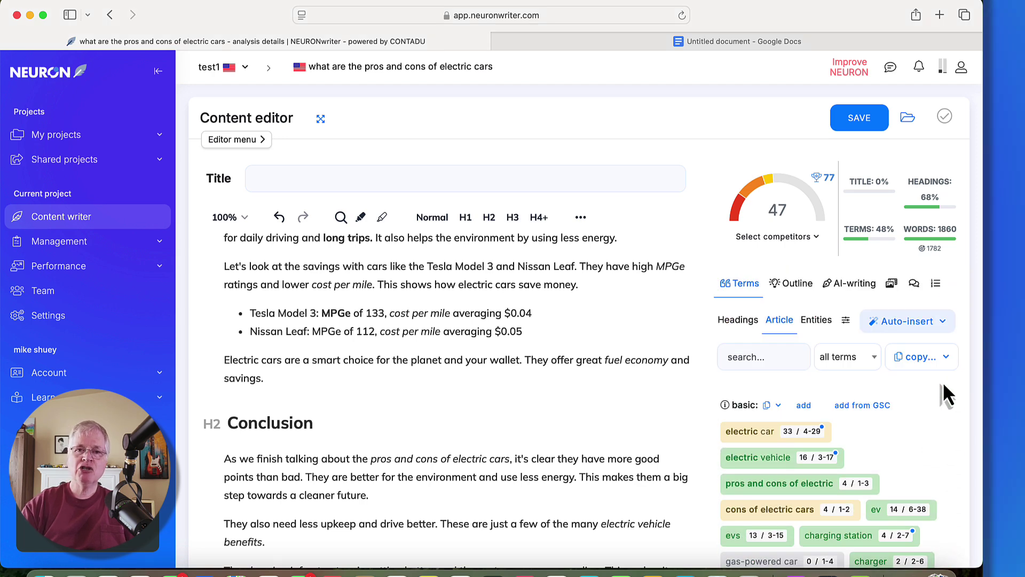
scroll(943, 383, "down", 2)
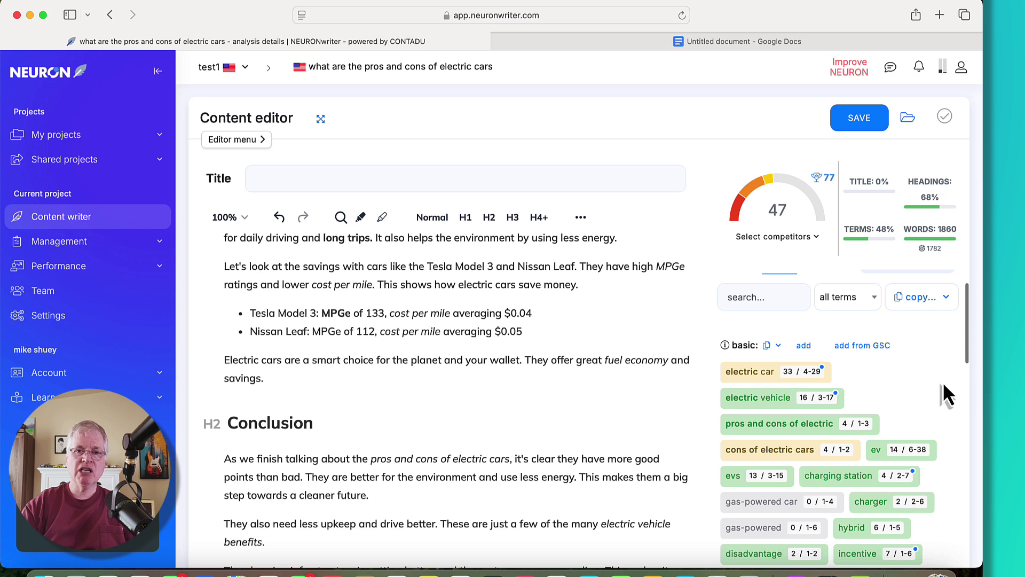
scroll(943, 383, "down", 1)
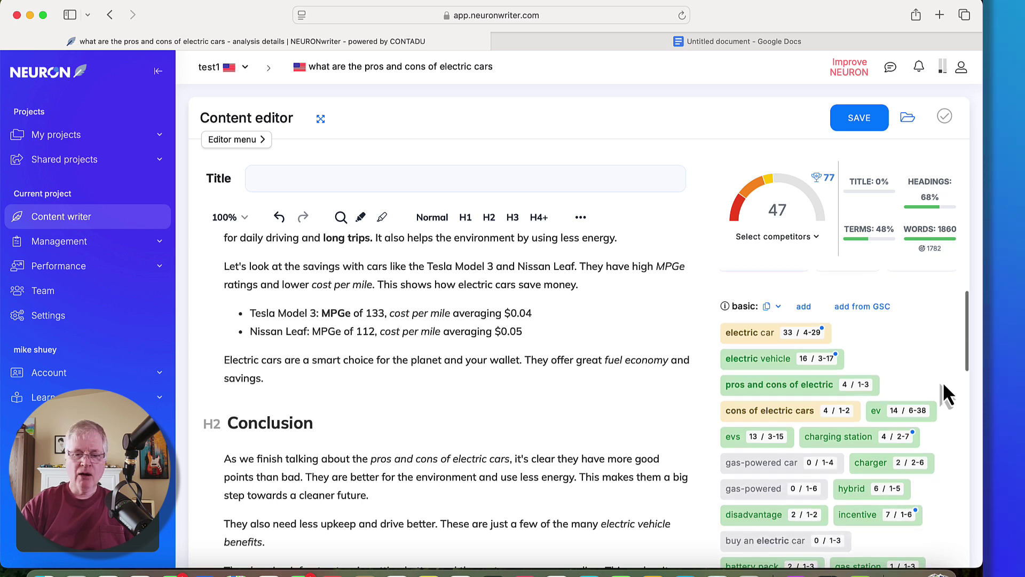
scroll(942, 384, "down", 2)
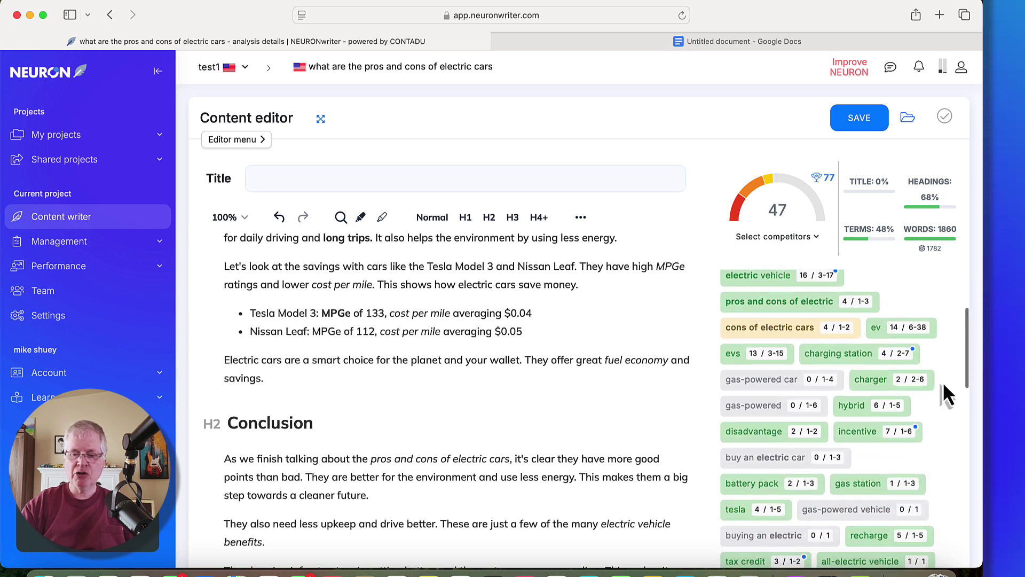
scroll(943, 381, "down", 2)
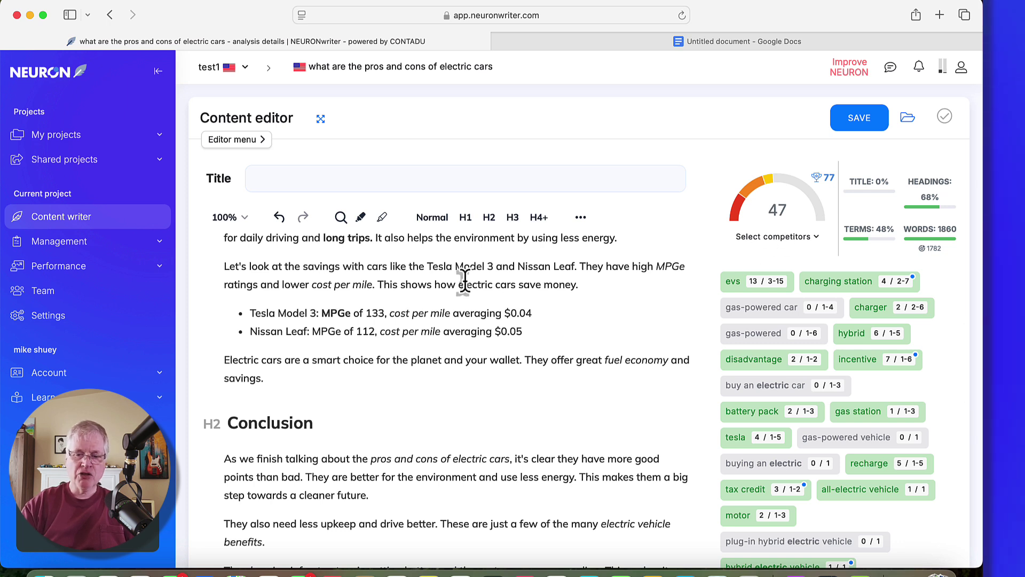
Step: AI-generate and save the title 'The Pros and Cons of Electric Cars: Key Advantages and Disadvantages'
left_click(297, 184)
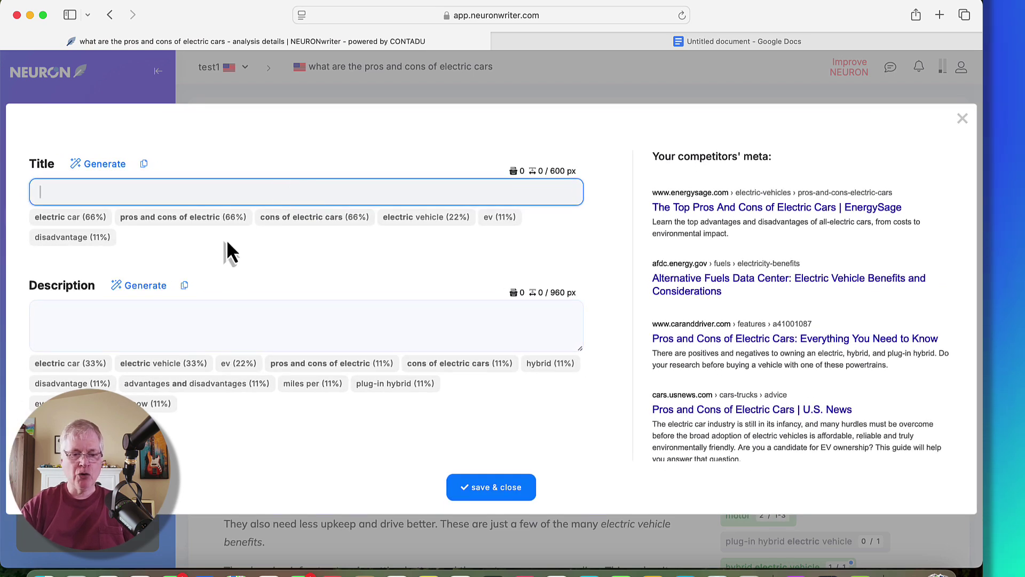
left_click(104, 167)
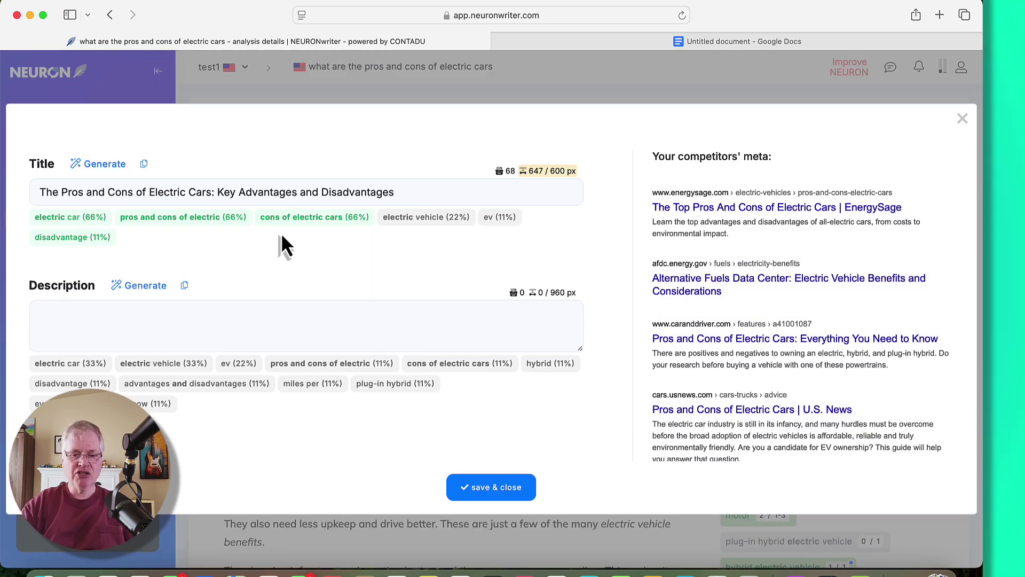
left_click(504, 492)
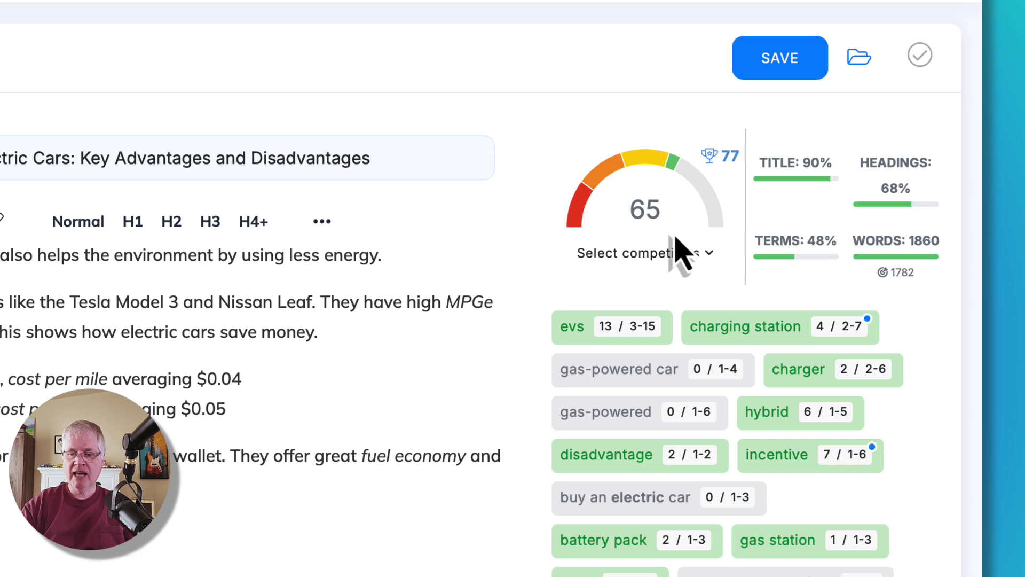
mouse_move(737, 170)
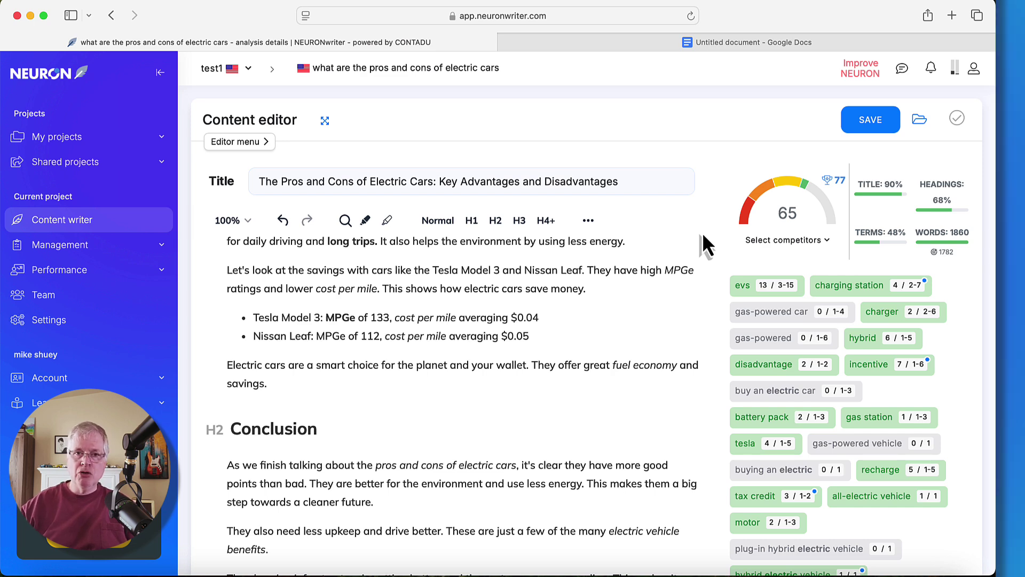
Step: Scroll around the article's end below the Conclusion, where the Frequently Asked Questions H2 sits
scroll(702, 245, "down", 5)
scroll(820, 371, "up", 3)
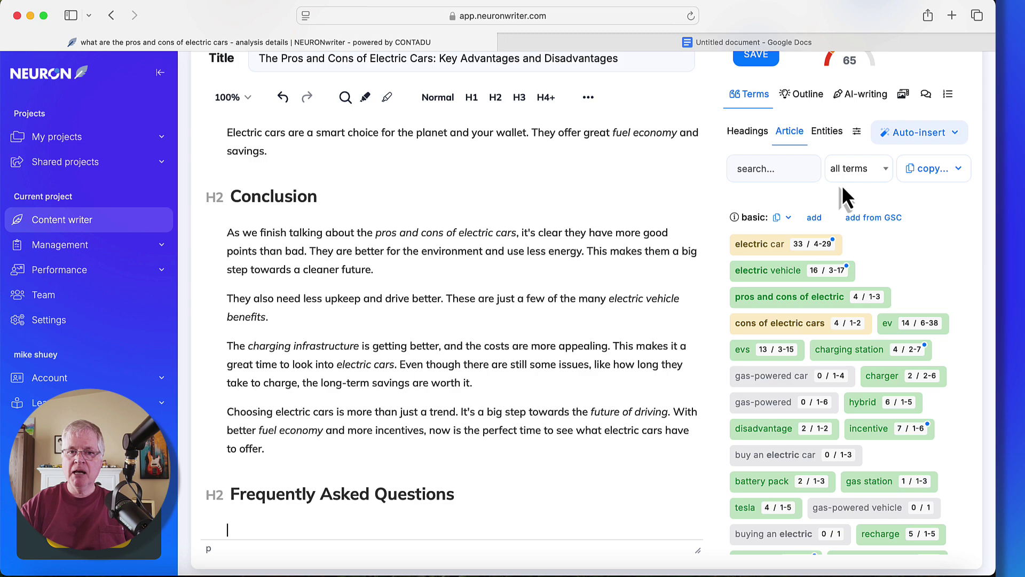
scroll(854, 186, "up", 5)
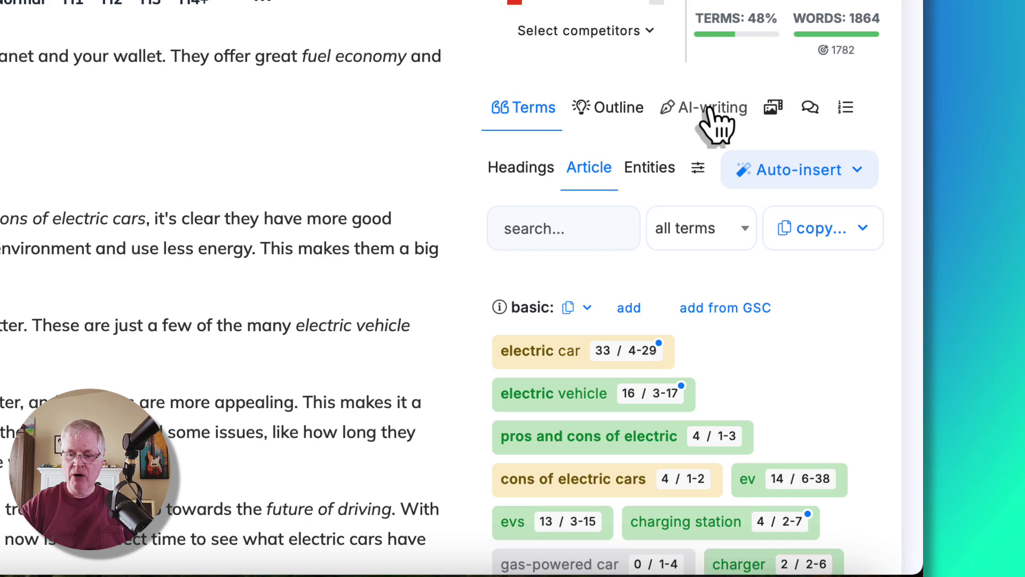
Step: Start the advanced 'FAQ with unused terms' AI template and set its tone of voice to informal
left_click(849, 267)
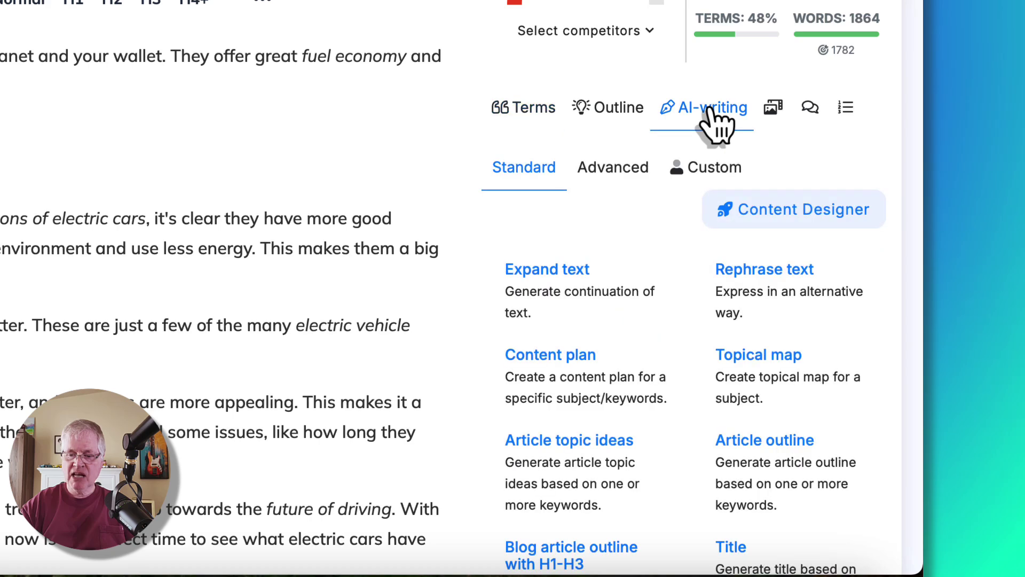
left_click(629, 175)
scroll(638, 201, "down", 5)
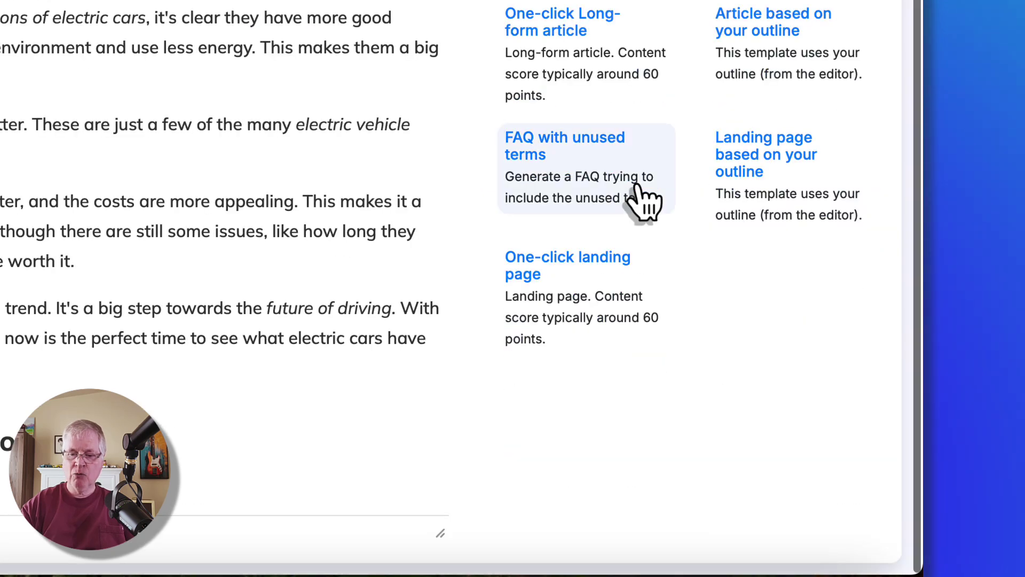
left_click(546, 155)
scroll(713, 171, "down", 12)
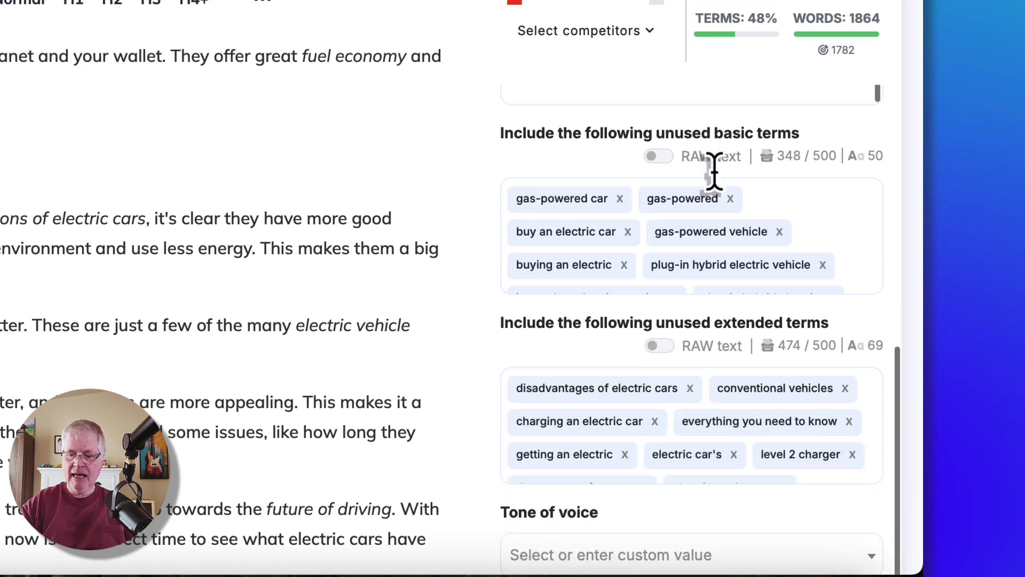
scroll(713, 172, "down", 6)
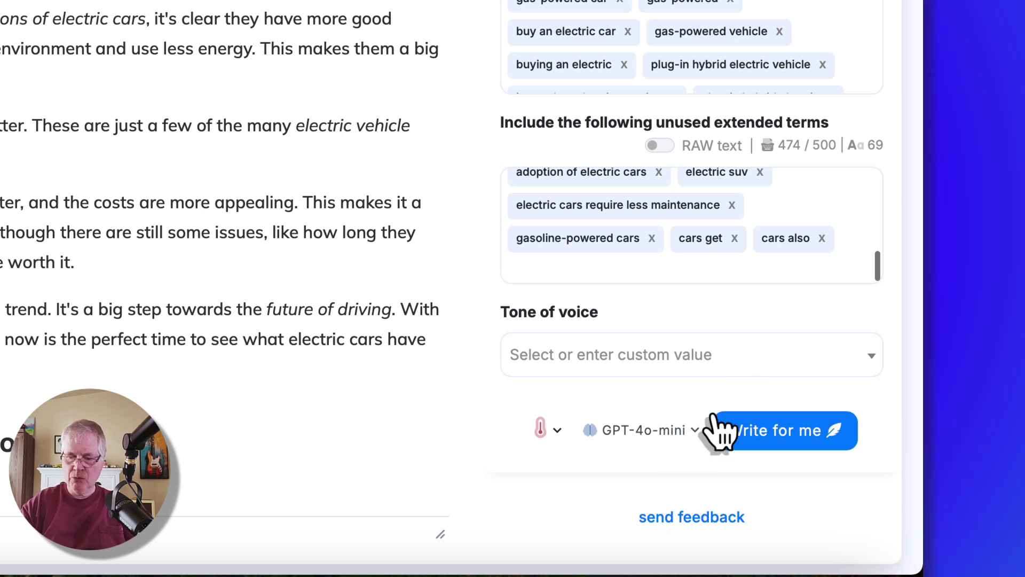
left_click(875, 359)
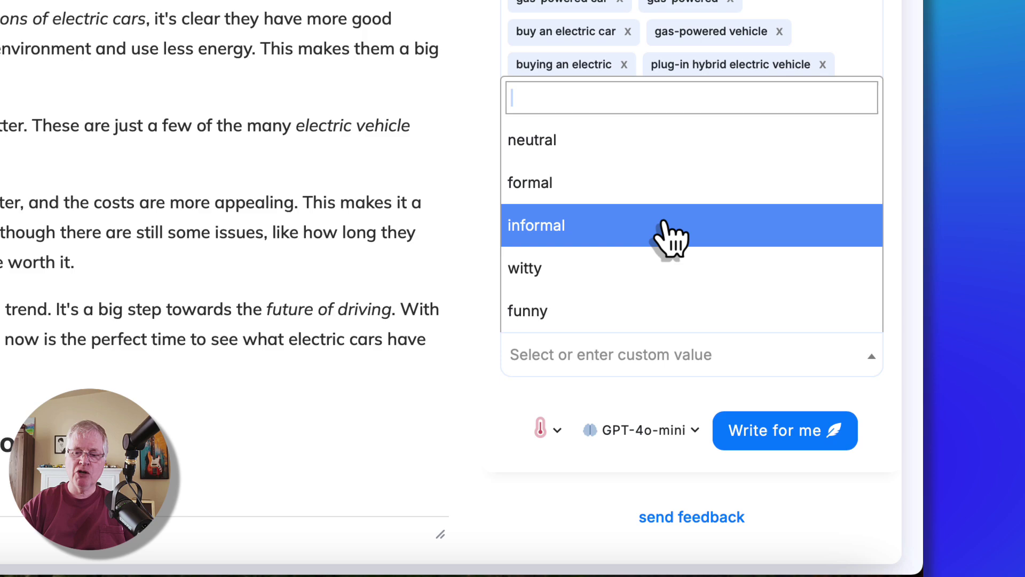
left_click(671, 235)
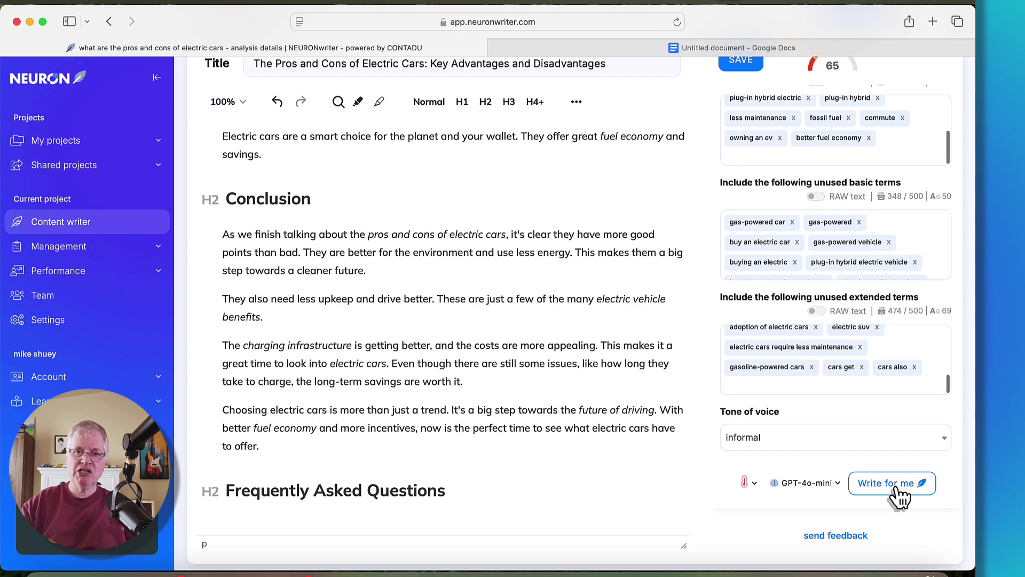
Step: Let AI write the FAQ questions and answers about electric cars, lifting the score to 81
left_click(898, 494)
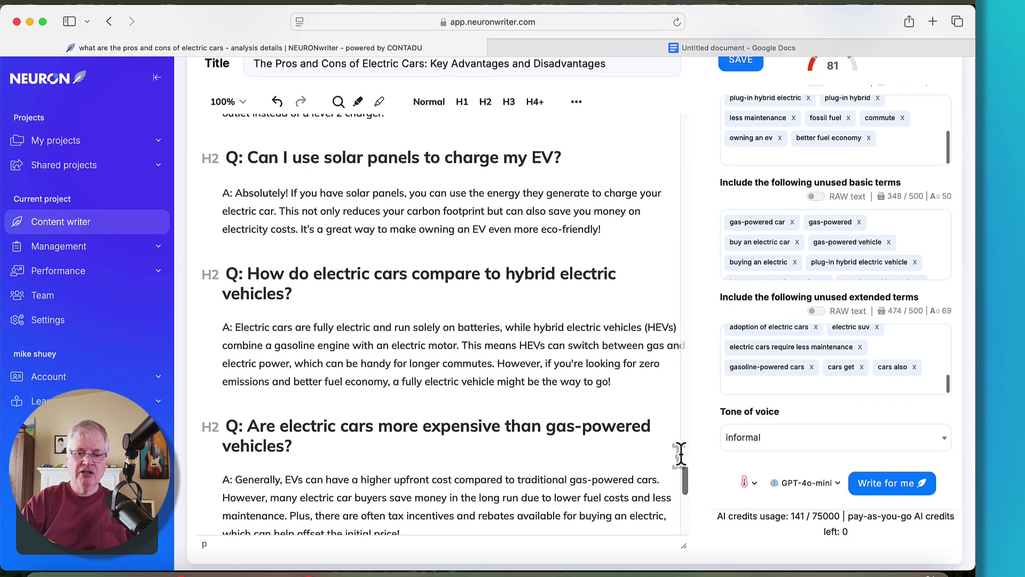
left_click_drag(680, 454, 685, 467)
scroll(685, 467, "down", 2)
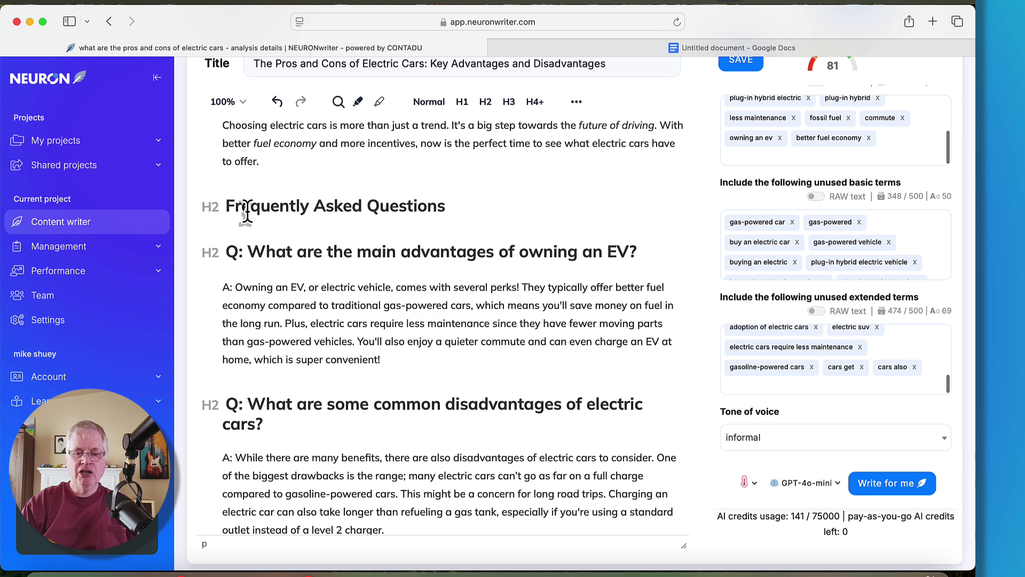
Step: Make the EV advantages and common disadvantages FAQ questions H3 headings
double_click(453, 251)
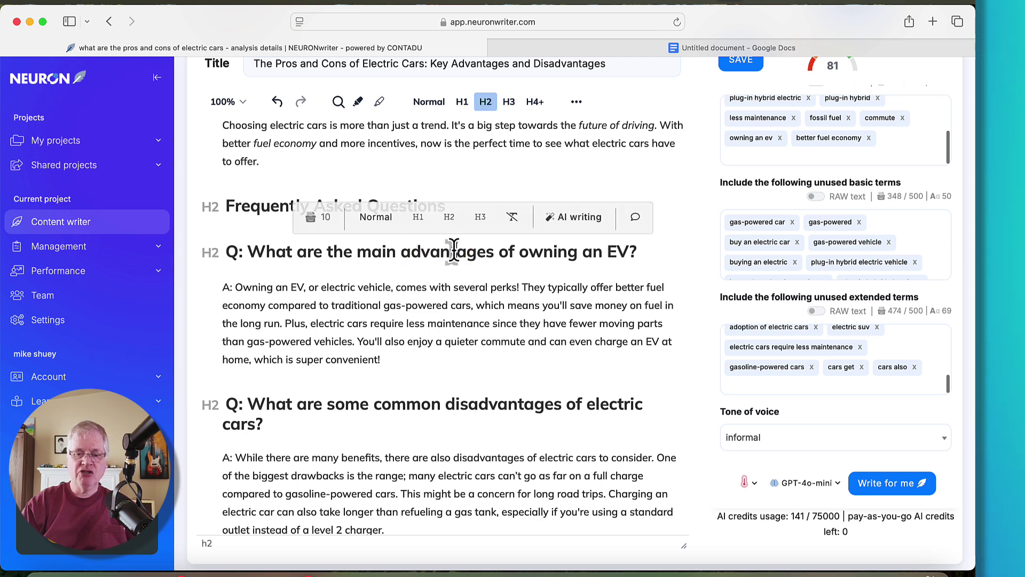
double_click(453, 251)
left_click(480, 216)
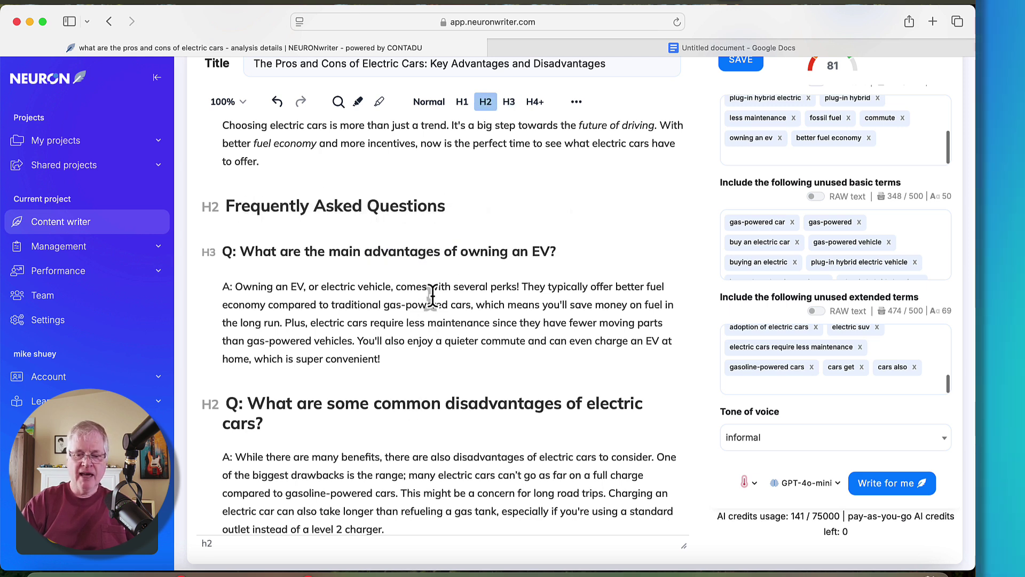
double_click(400, 404)
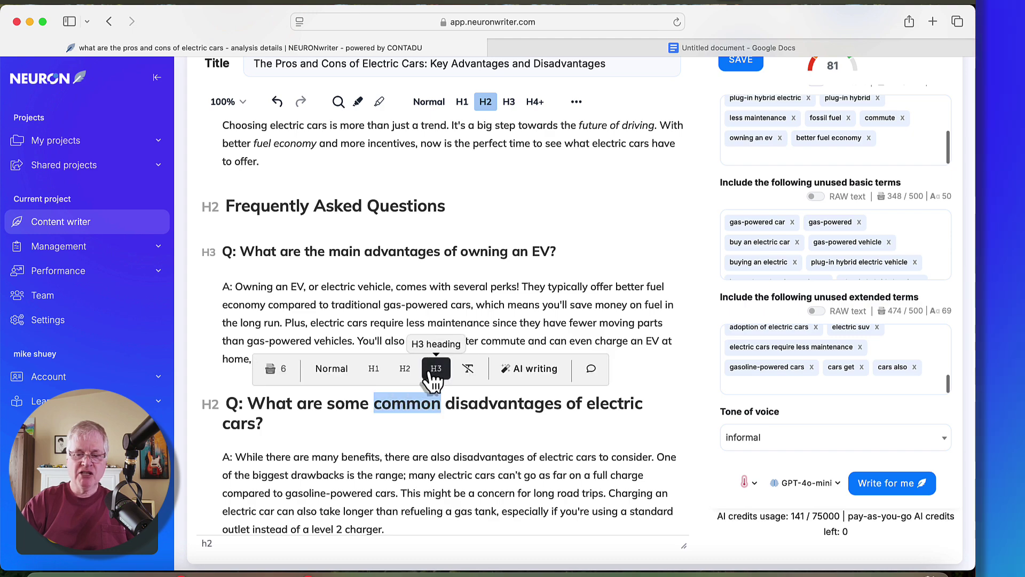
left_click(435, 369)
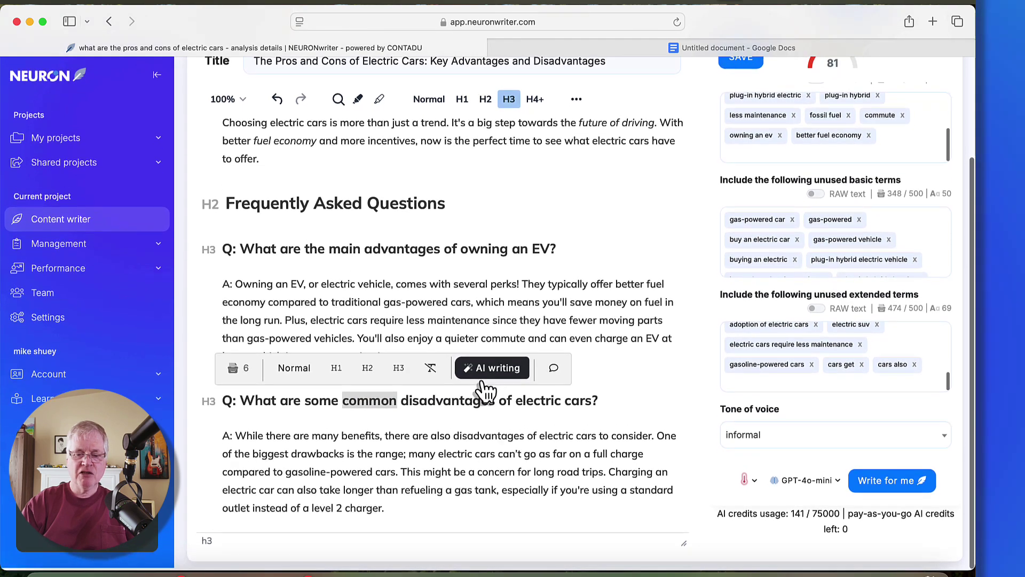
scroll(485, 389, "up", 5)
scroll(519, 238, "down", 4)
scroll(520, 238, "down", 3)
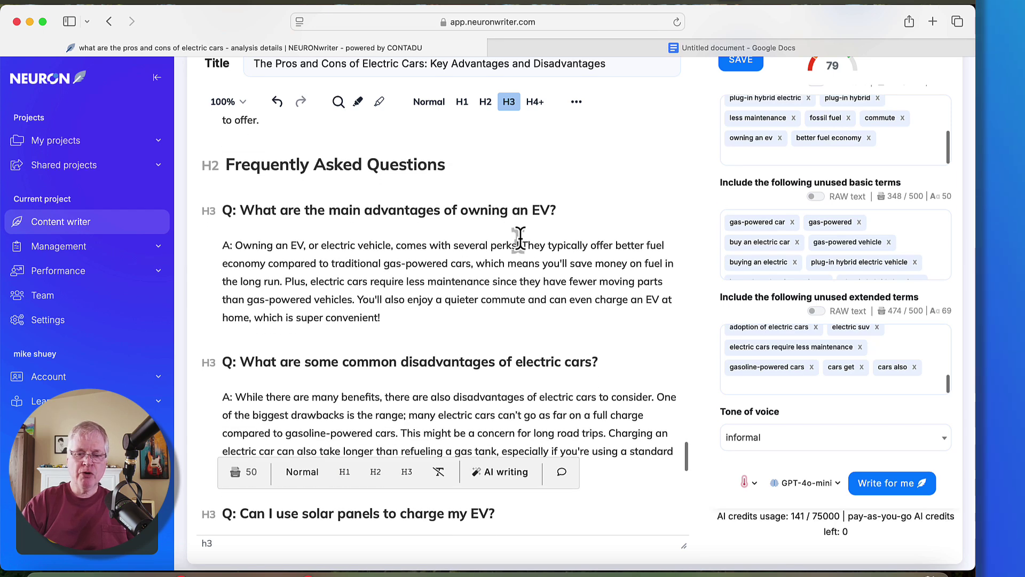
scroll(929, 179, "up", 3)
scroll(928, 173, "up", 2)
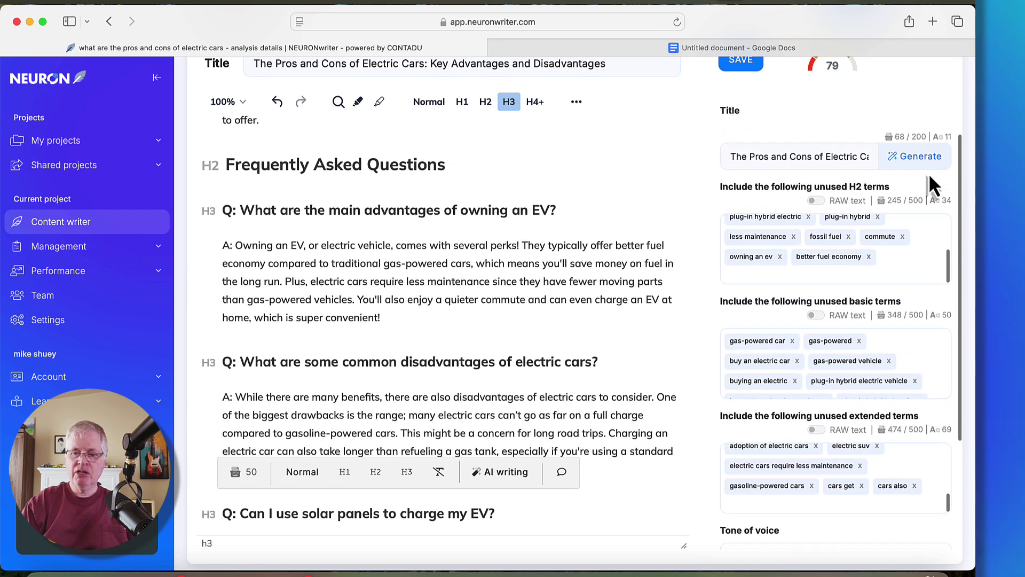
scroll(817, 139, "up", 5)
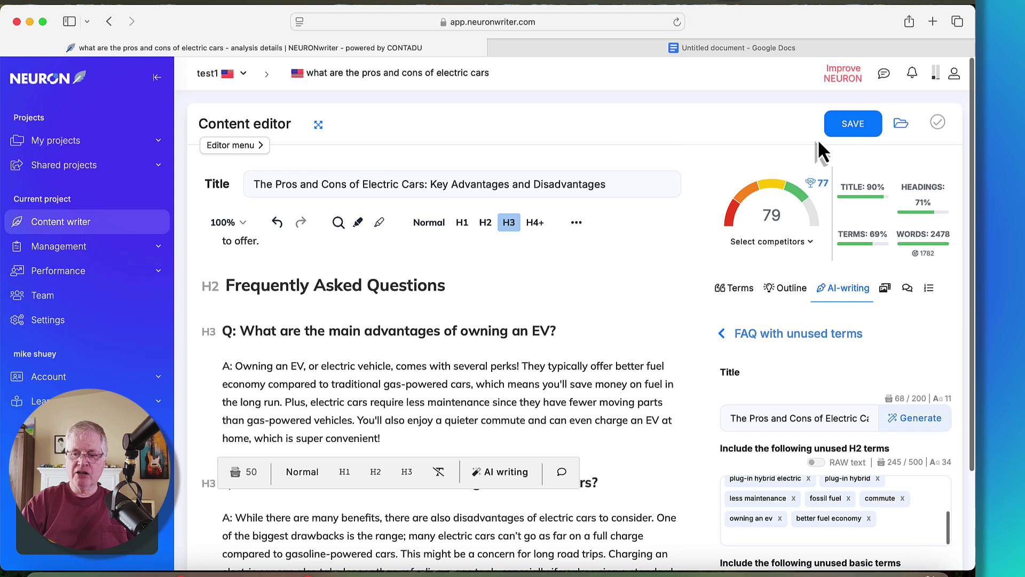
Step: Delete the entire Frequently Asked Questions section and the leftover empty line after the Conclusion
mouse_move(829, 187)
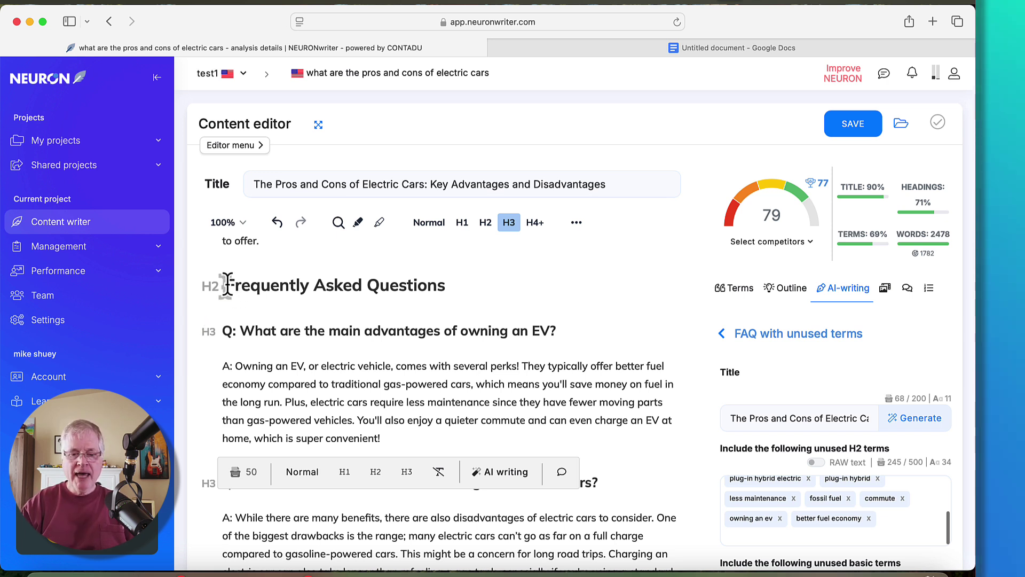
left_click_drag(224, 285, 373, 566)
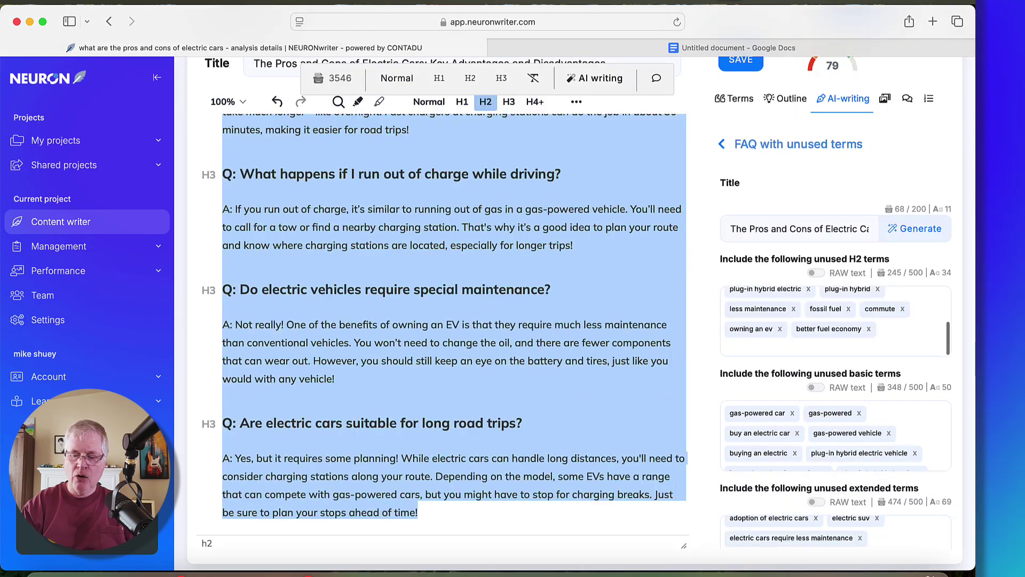
key("BackSpace")
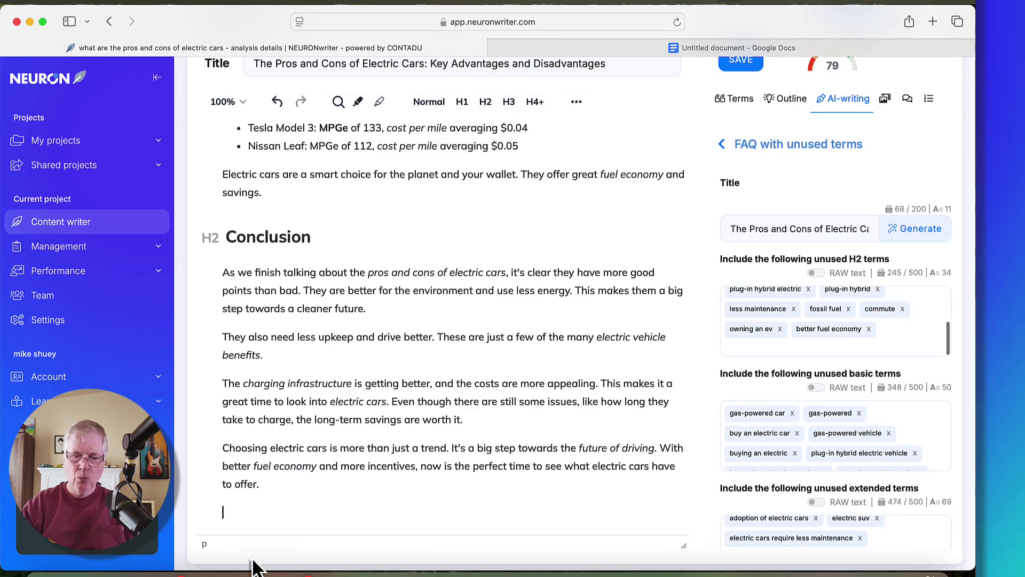
key("BackSpace")
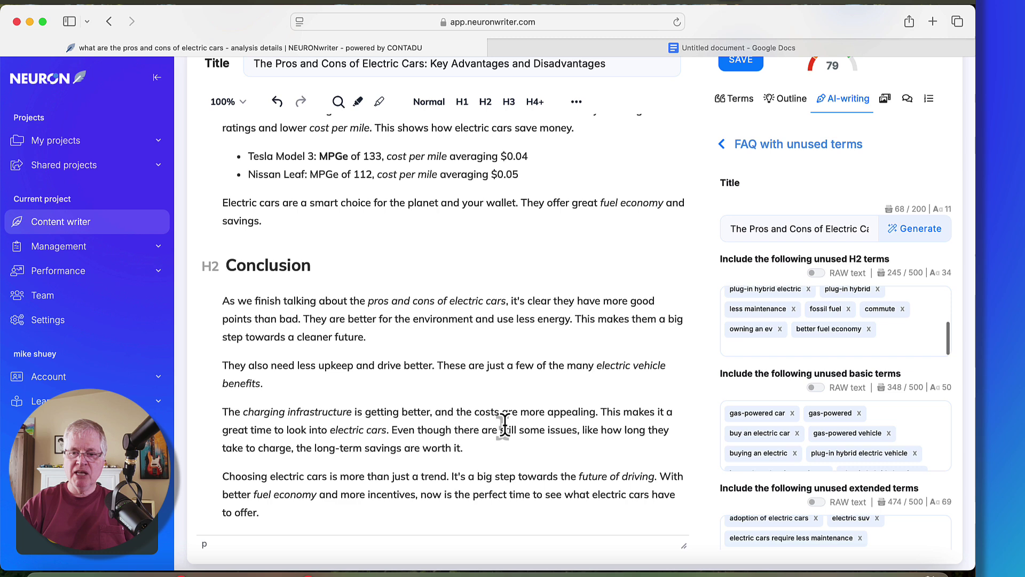
Step: Show the Terms panel and review basic term usage counts at a score of 65
scroll(854, 224, "up", 5)
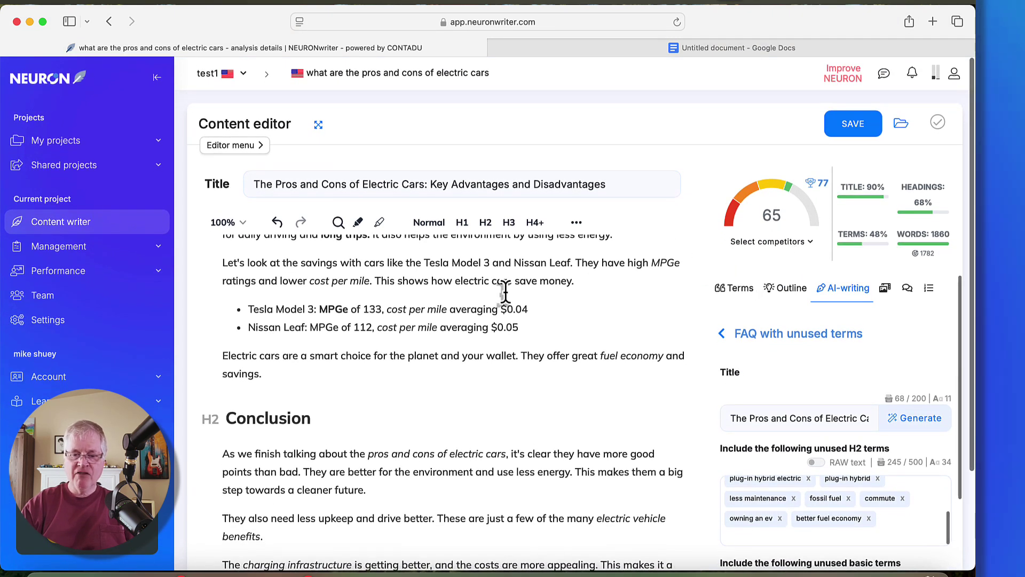
left_click(745, 292)
scroll(817, 369, "down", 4)
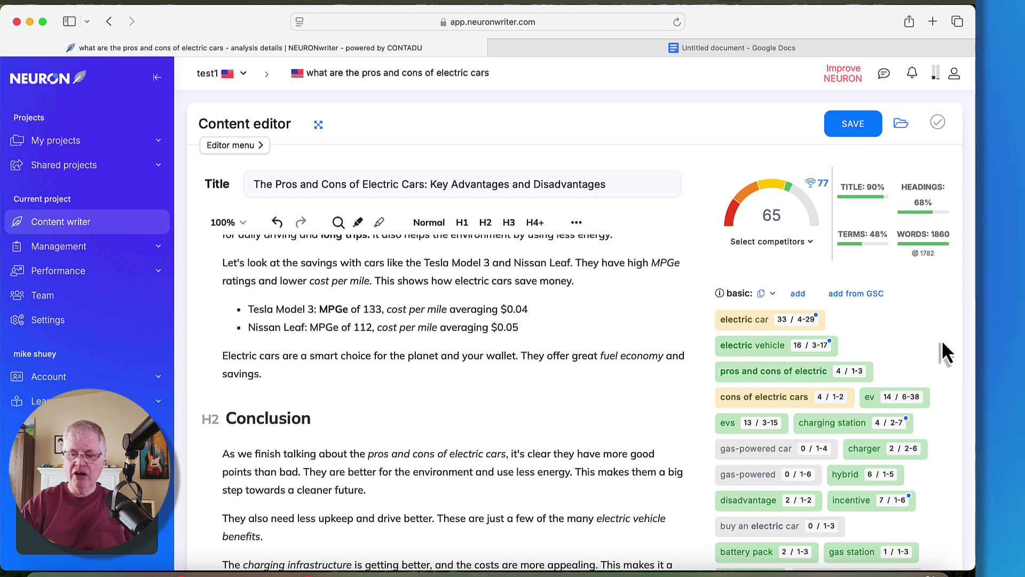
scroll(942, 347, "down", 4)
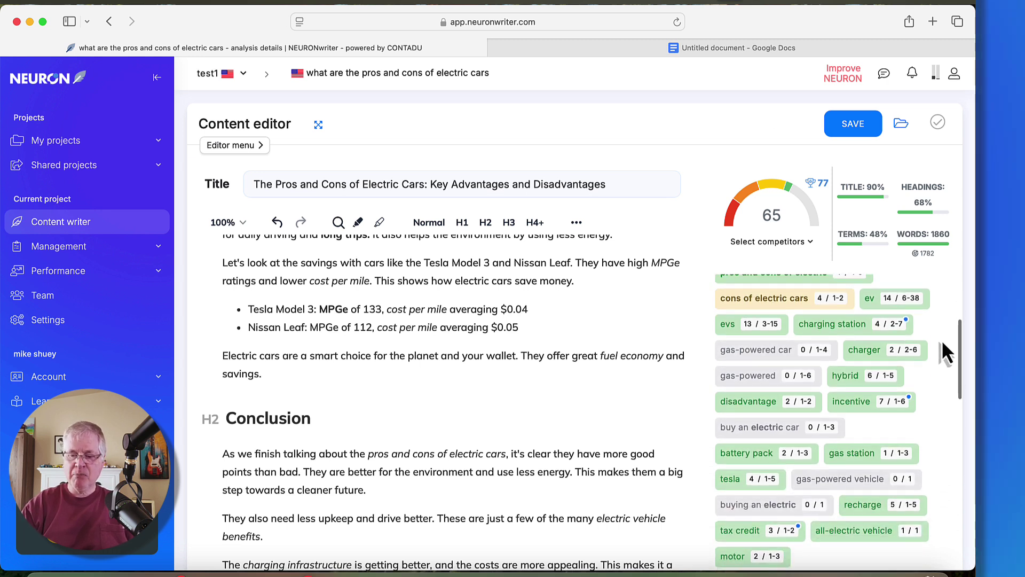
scroll(942, 346, "down", 1)
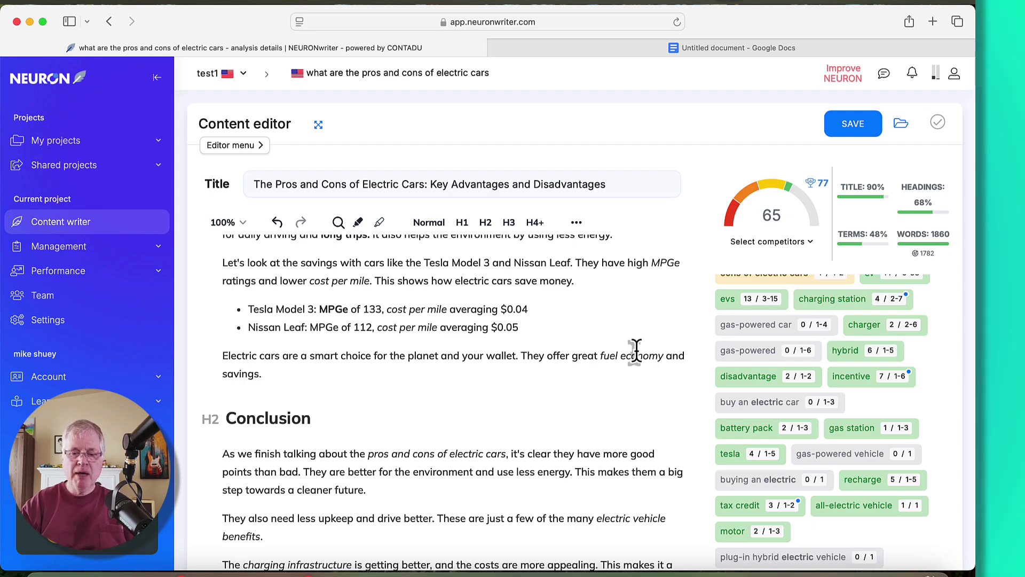
Step: Scroll the editor back to the top, showing the H1 and intro paragraph ending 'needs.'
scroll(475, 336, "up", 1)
scroll(476, 336, "up", 20)
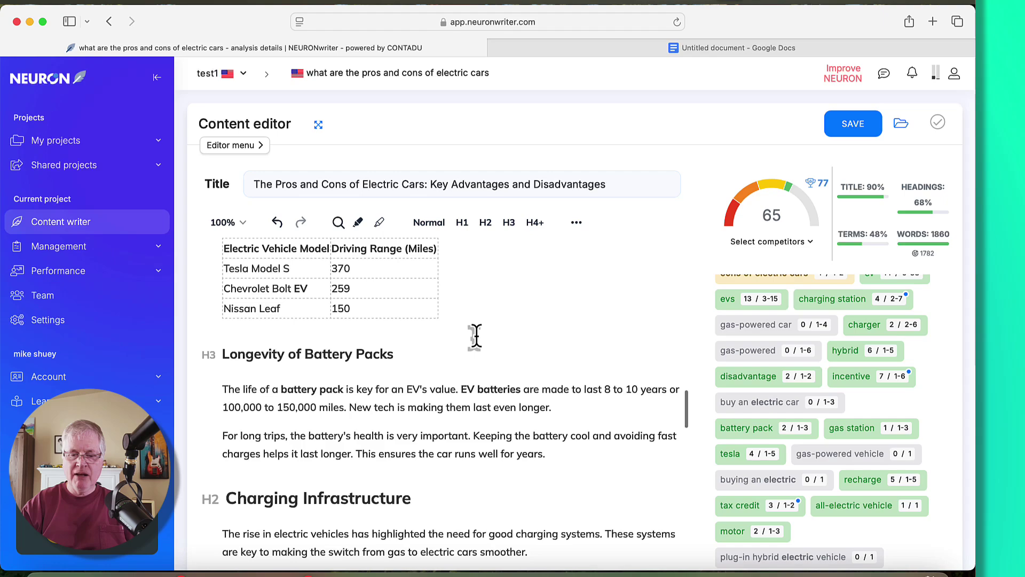
scroll(475, 336, "up", 20)
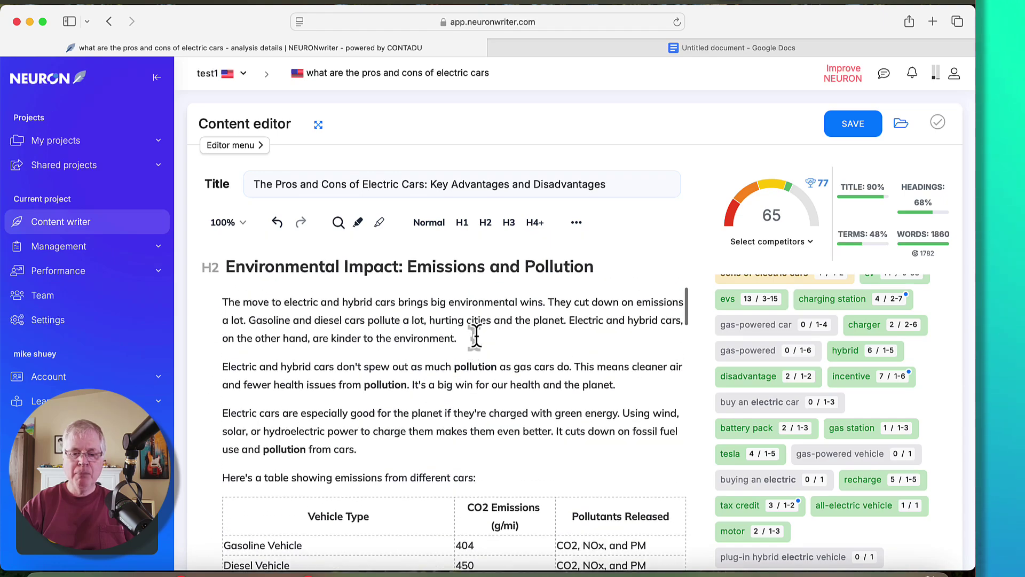
scroll(475, 337, "up", 3)
scroll(475, 336, "down", 2)
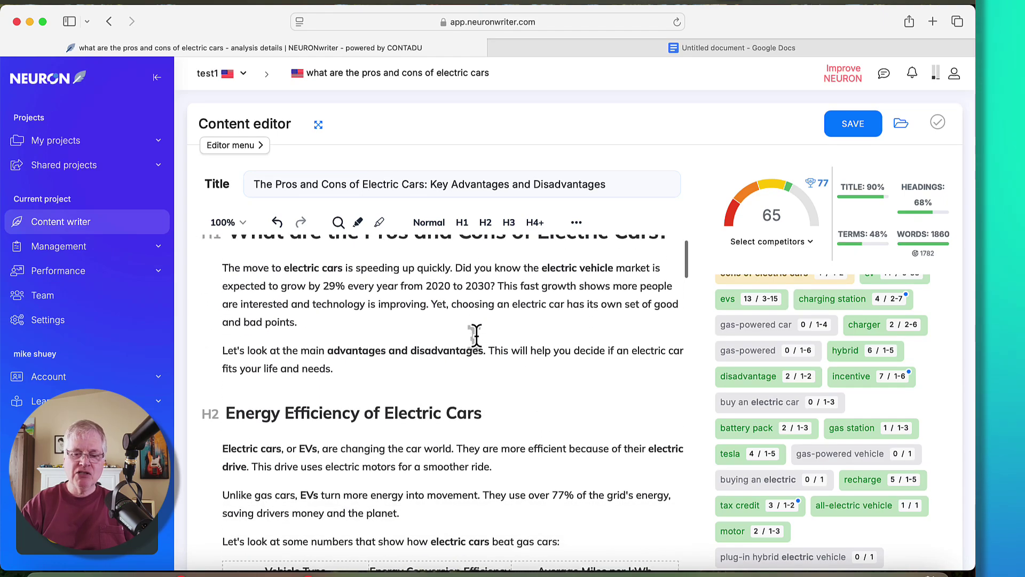
scroll(475, 336, "up", 1)
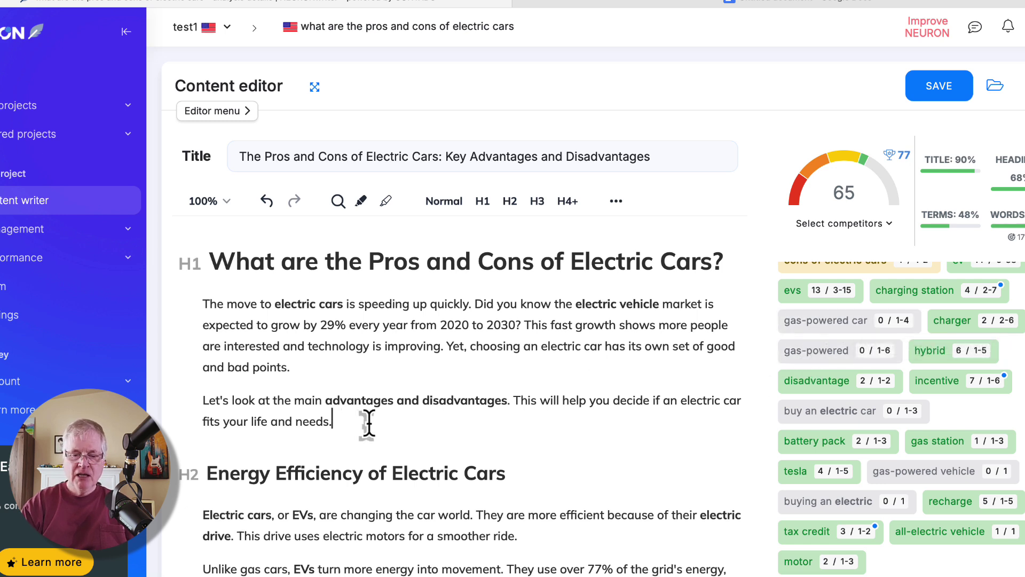
Step: Append 'gas-powered car. buy an electric car.' to the intro paragraph, lifting the score to 67
type("gas-powered car")
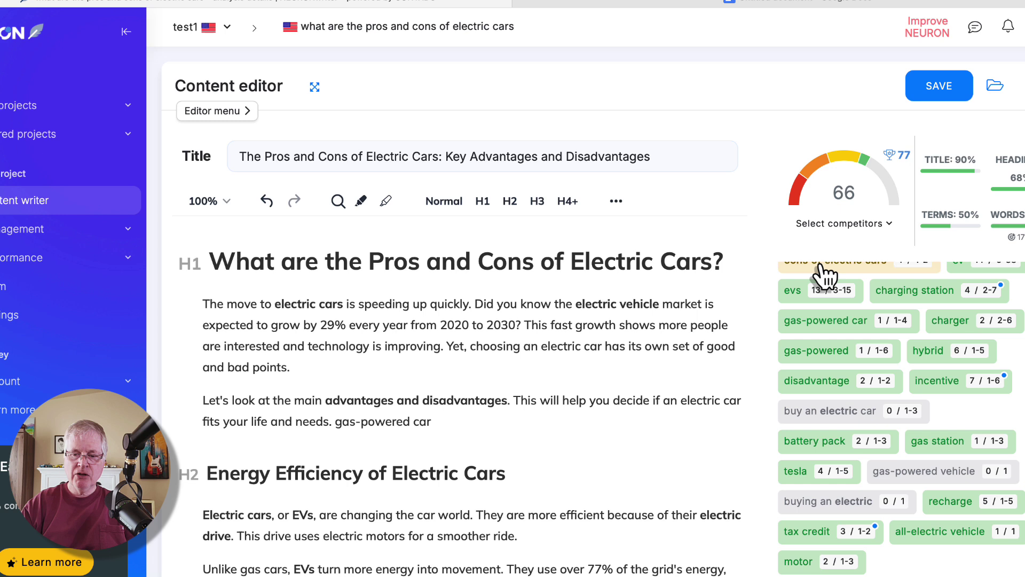
type(". ")
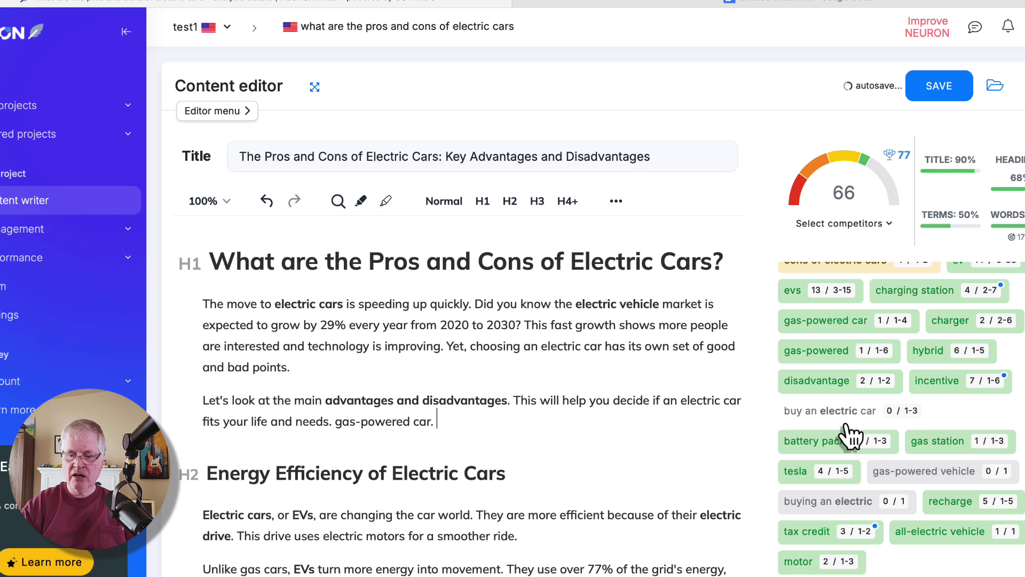
type("buy an electric car.")
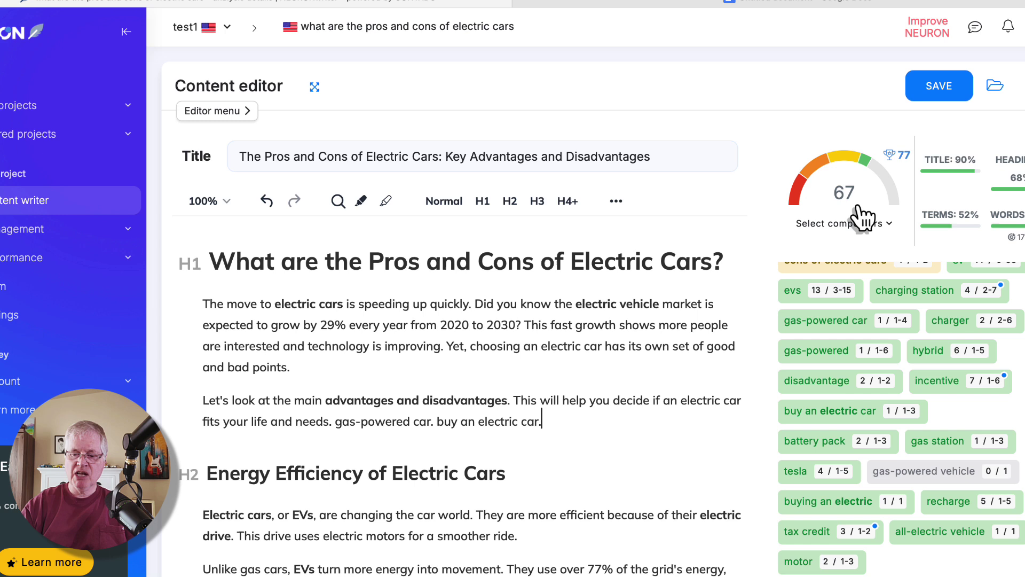
scroll(945, 401, "down", 4)
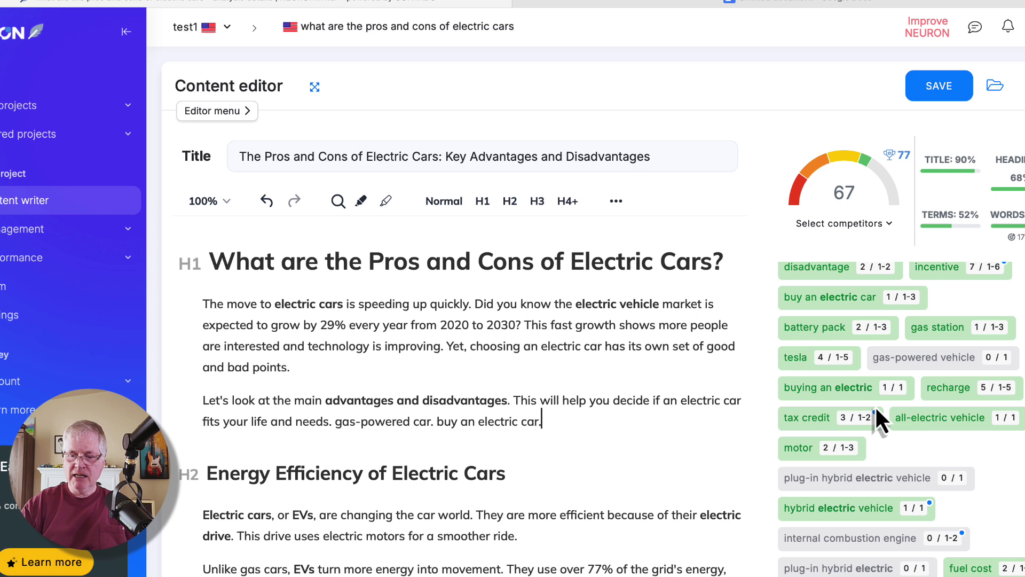
scroll(876, 411, "up", 1)
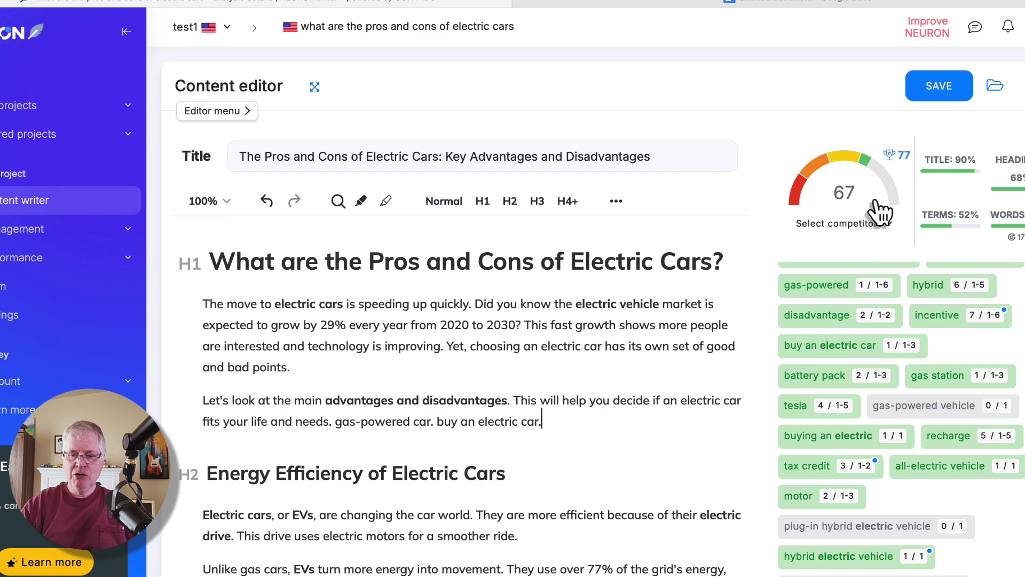
scroll(878, 347, "down", 10)
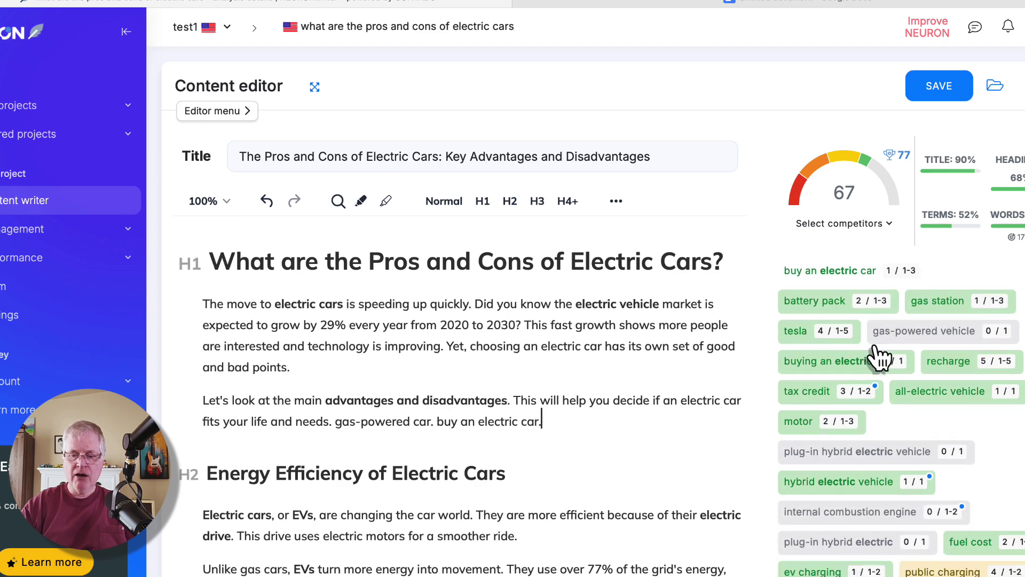
Step: Paste the terms conventional vehicles, charging an electric car and everything you need to know into the intro
scroll(874, 349, "down", 10)
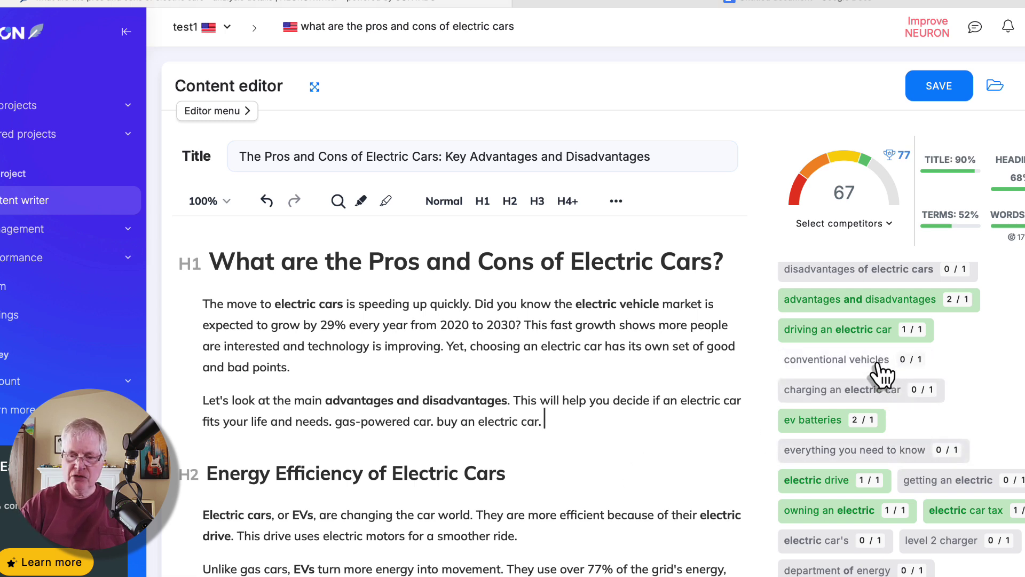
type("conventional vehicles.")
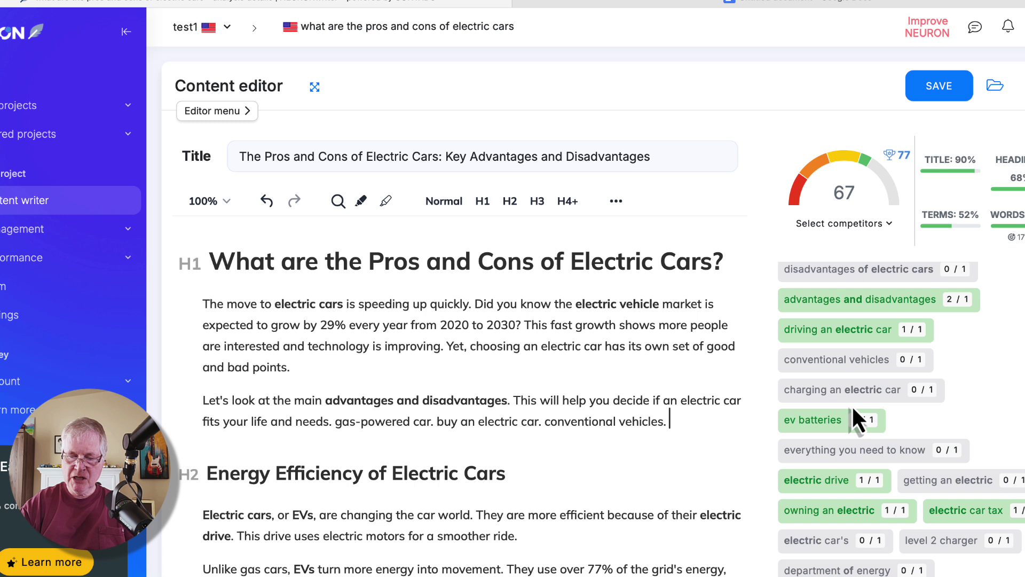
left_click(854, 406)
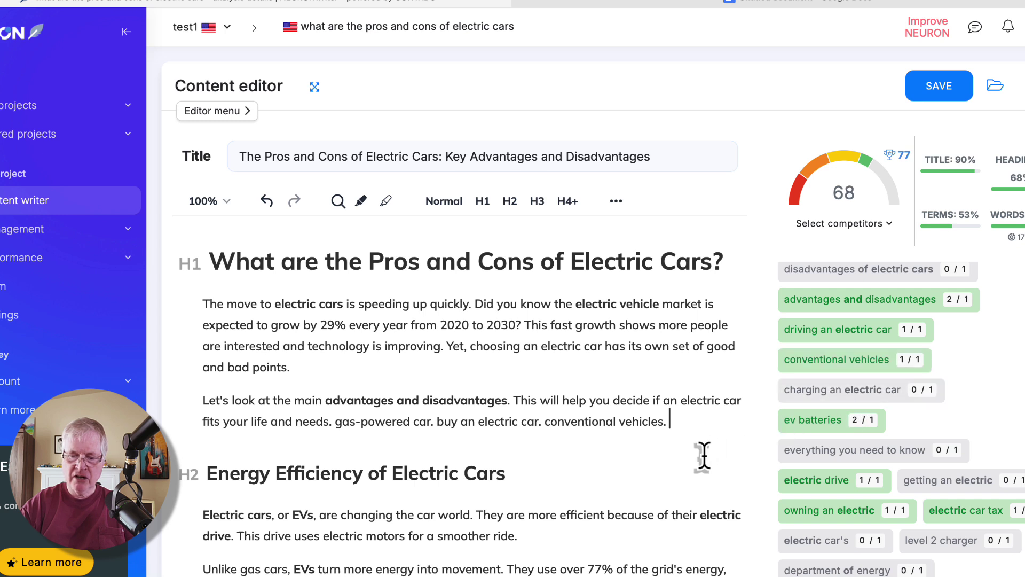
type("charging an electric car.")
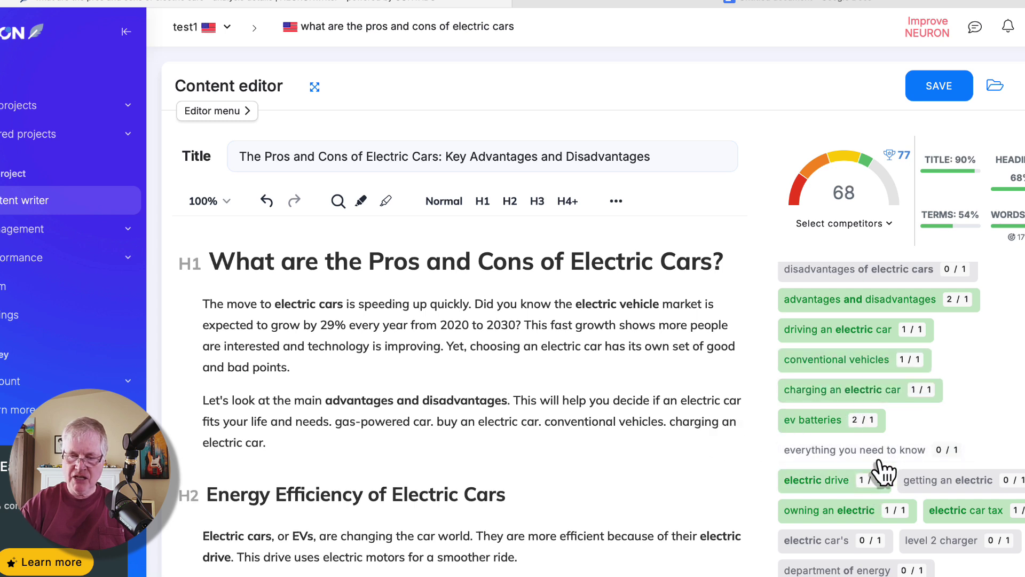
type("everything you need to know.")
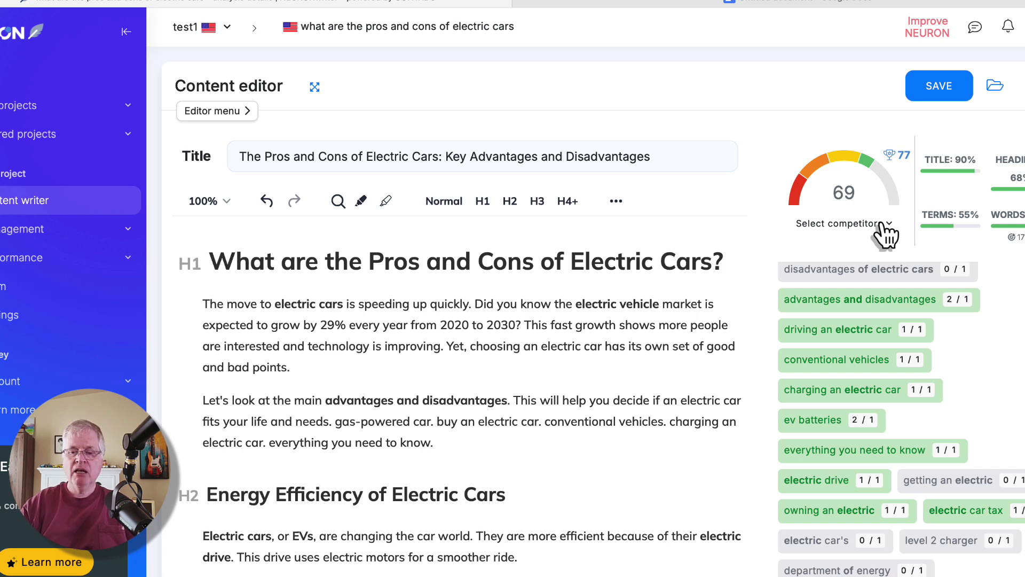
scroll(887, 426, "down", 3)
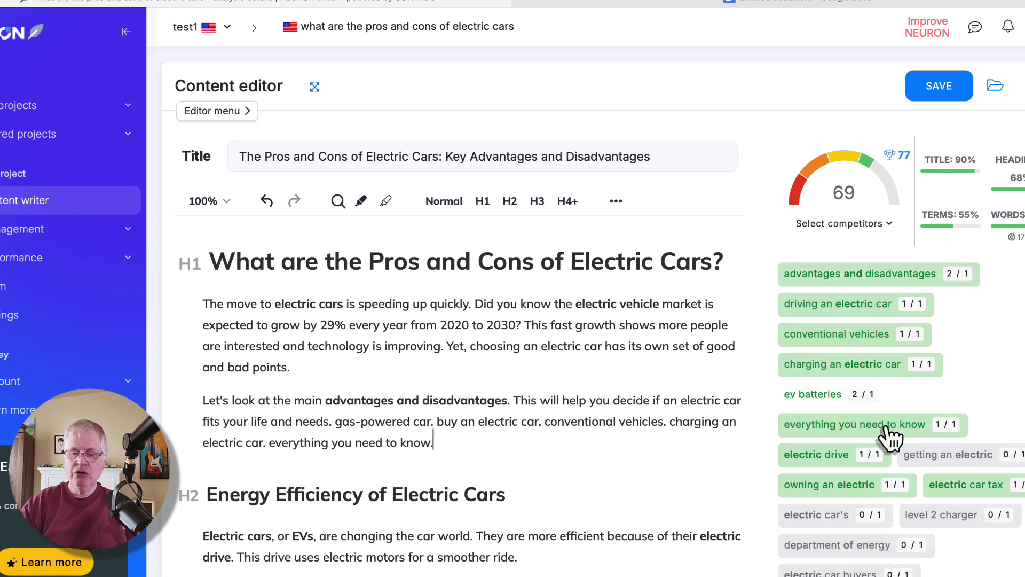
scroll(888, 438, "down", 4)
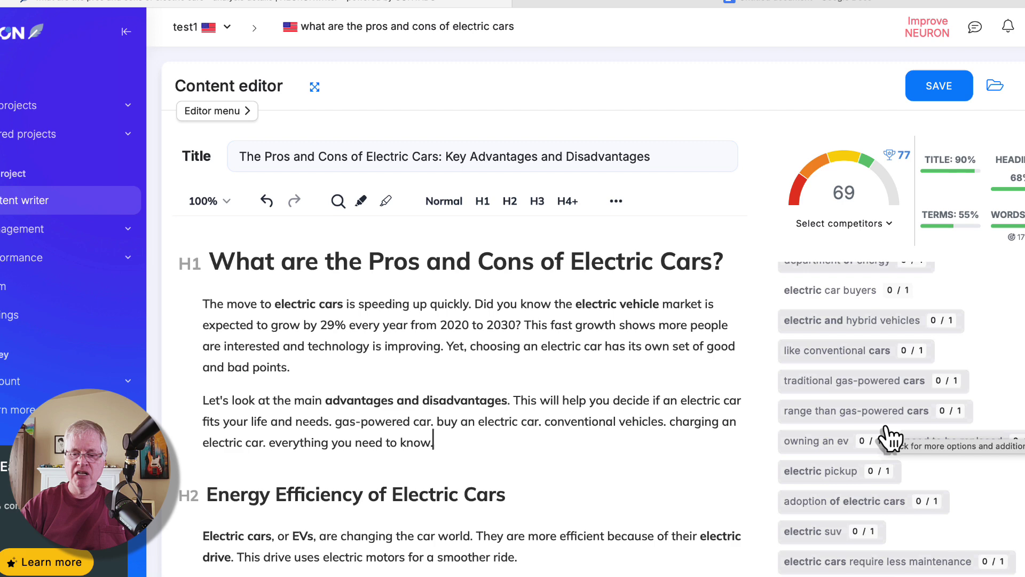
scroll(889, 438, "down", 6)
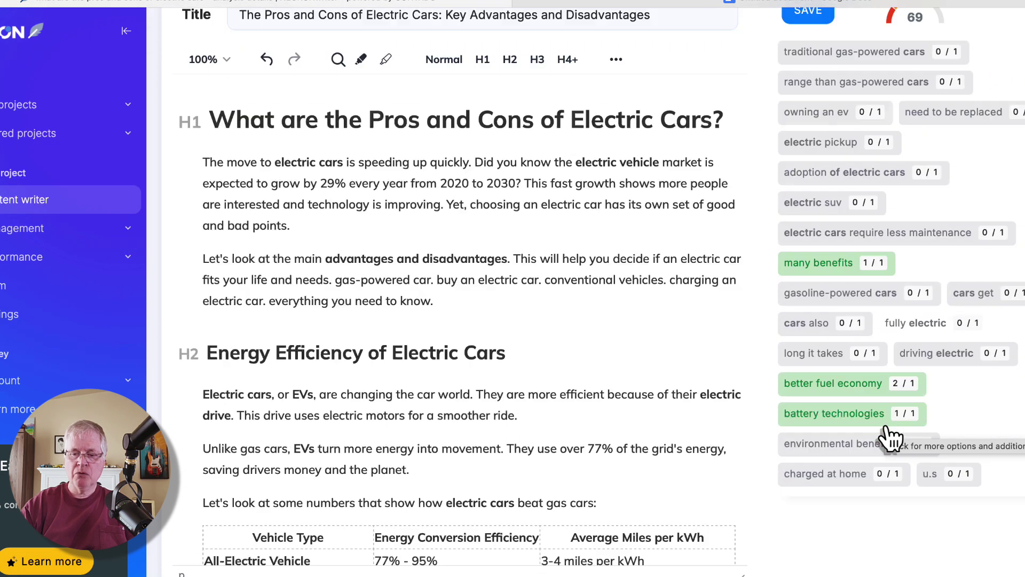
scroll(938, 216, "up", 7)
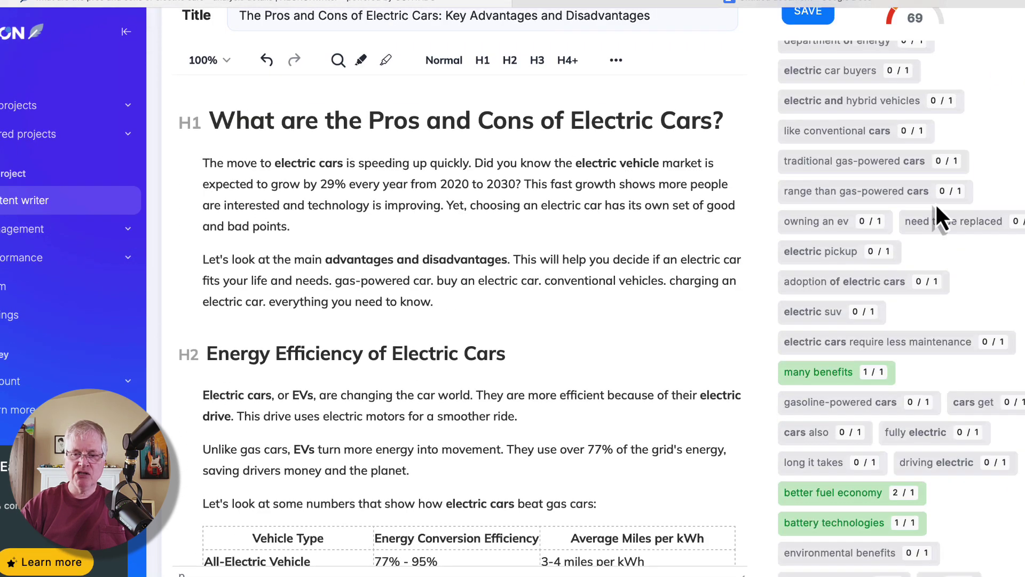
scroll(938, 216, "up", 1)
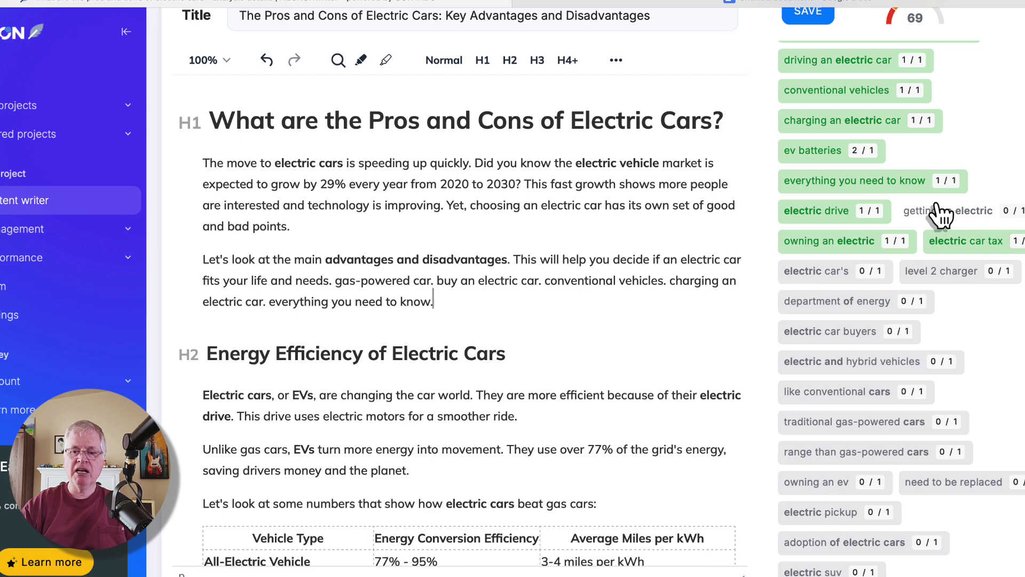
scroll(940, 214, "up", 15)
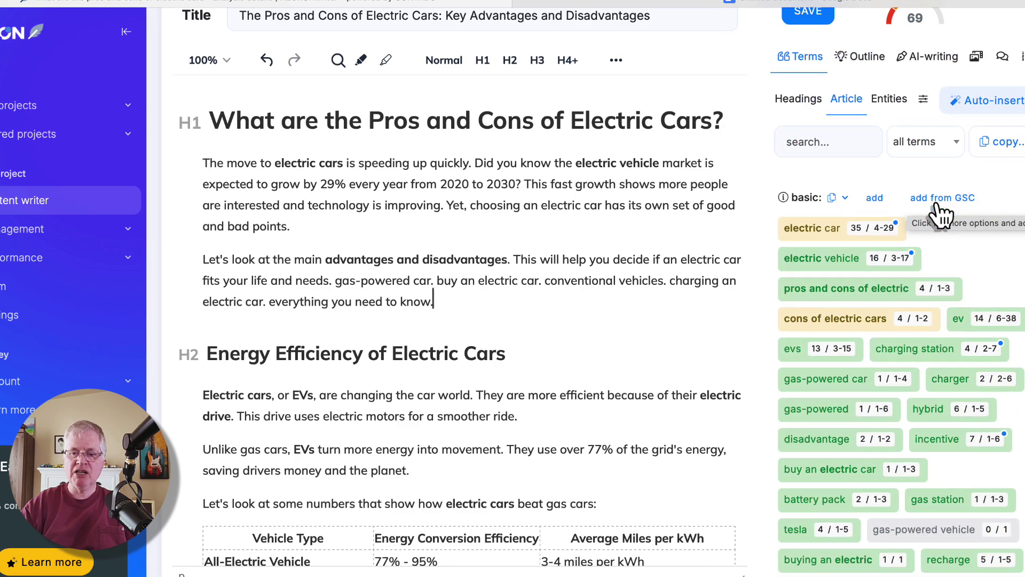
scroll(937, 203, "up", 4)
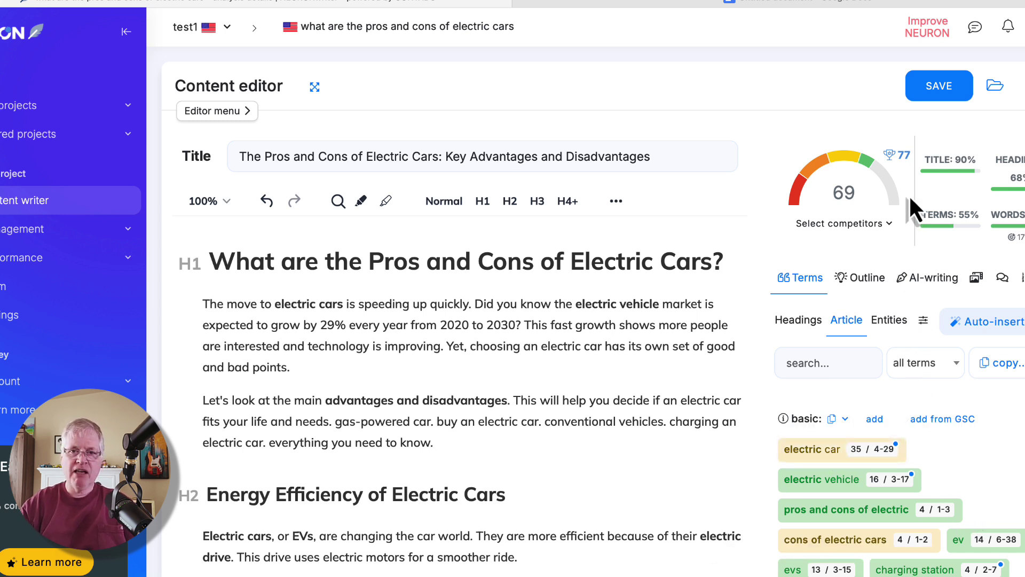
Step: Switch the Terms panel to Headings and browse the recommended H1 and H2/H3 terms
left_click(789, 323)
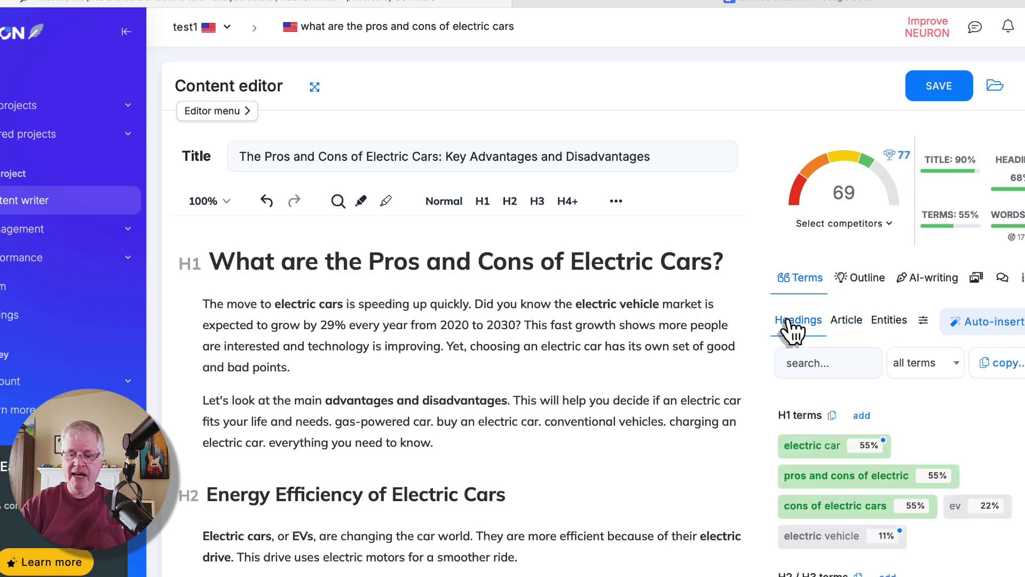
scroll(1007, 390, "down", 2)
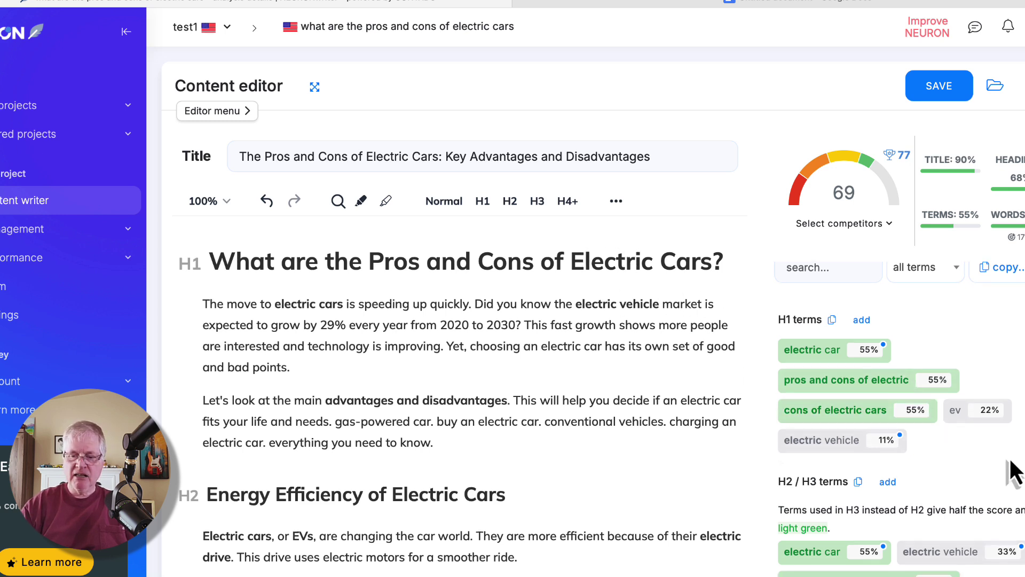
scroll(1012, 469, "down", 1)
scroll(1015, 470, "down", 6)
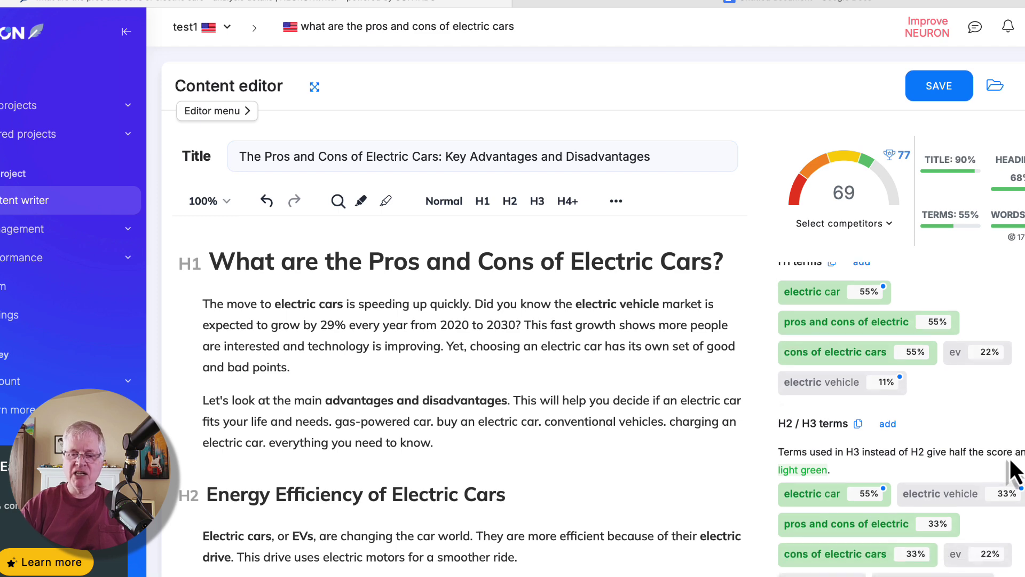
scroll(1014, 499, "down", 4)
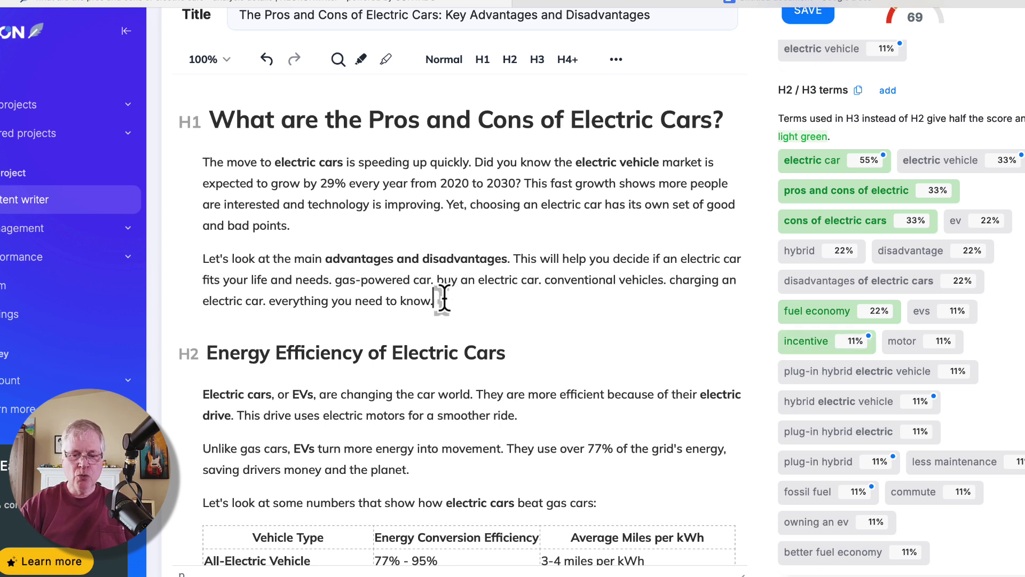
Step: Add the H2 heading 'What about a Hybrid Electric Vehicle?' right after the intro paragraph
key("Return")
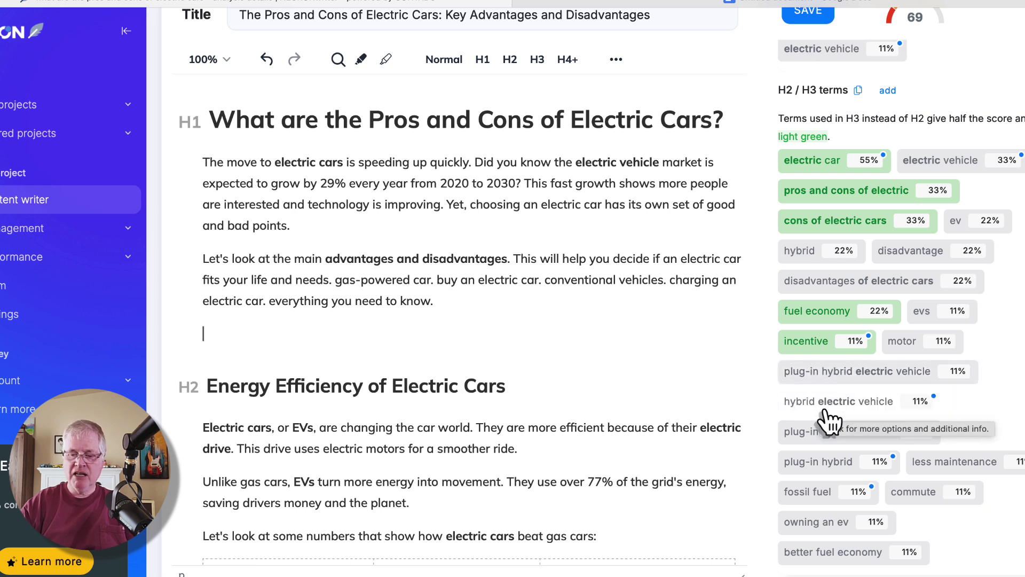
type("What about a Hybrid Electric Vehicle?")
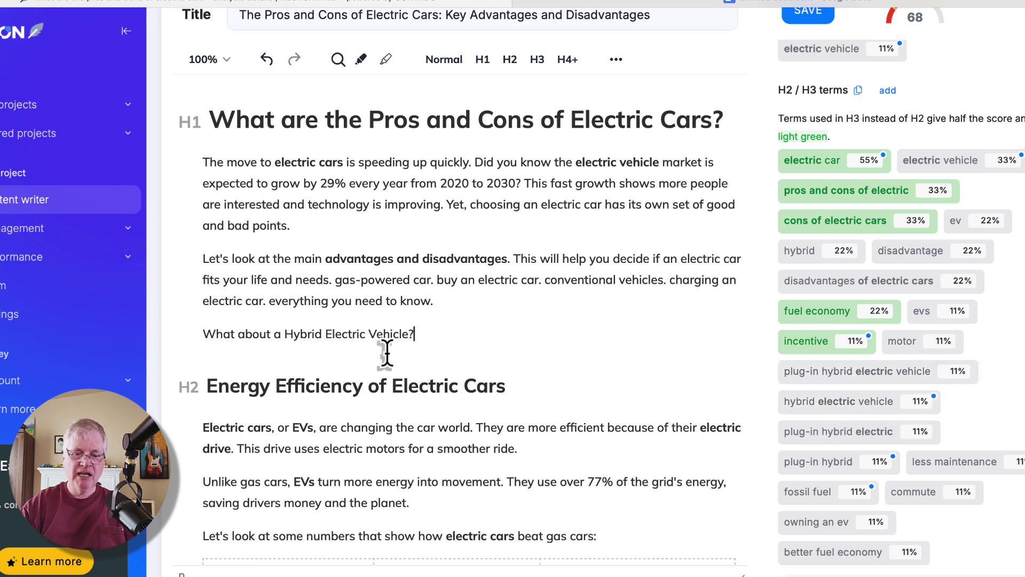
key("ctrl+alt+2")
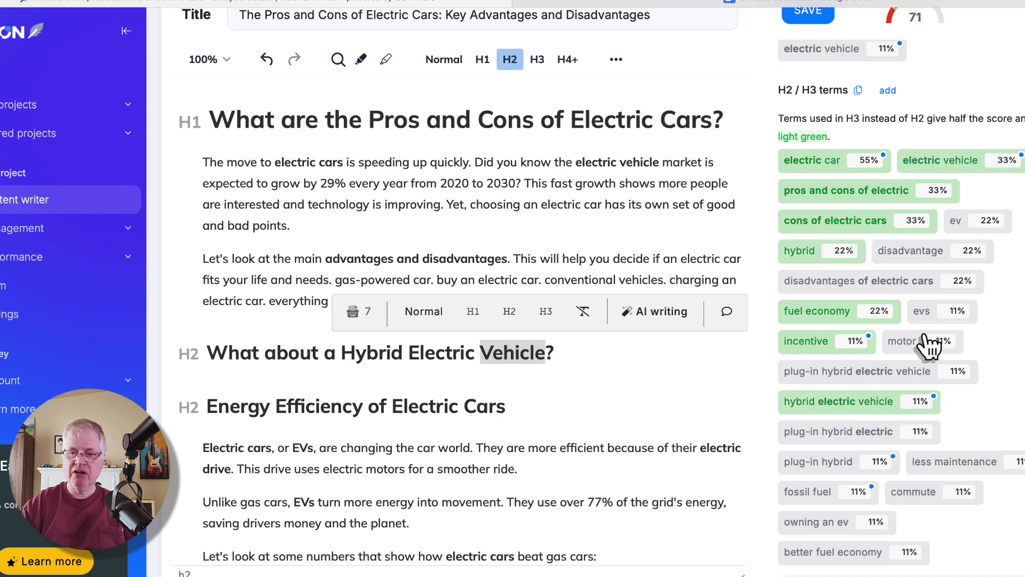
scroll(933, 343, "up", 2)
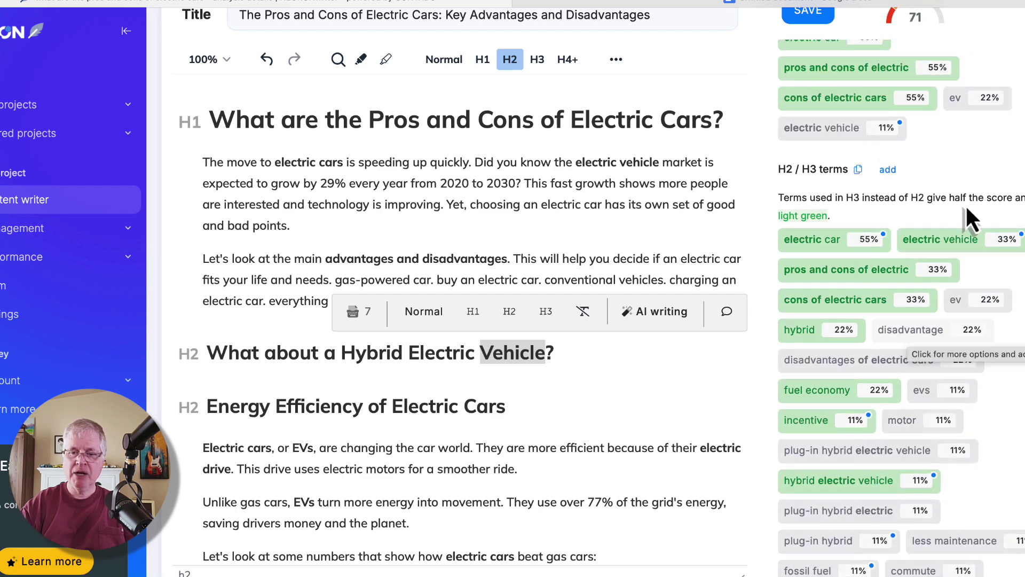
scroll(966, 208, "up", 6)
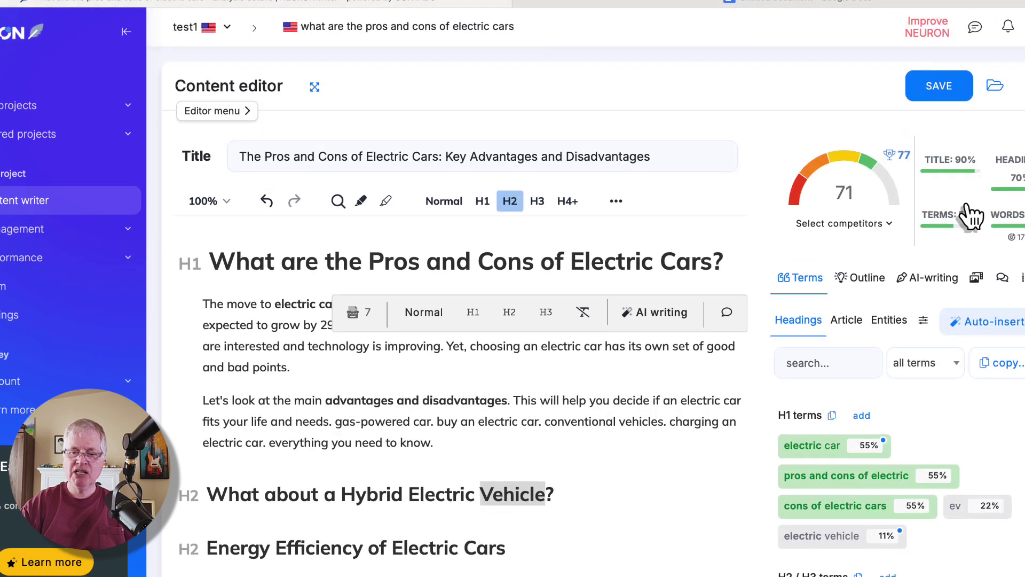